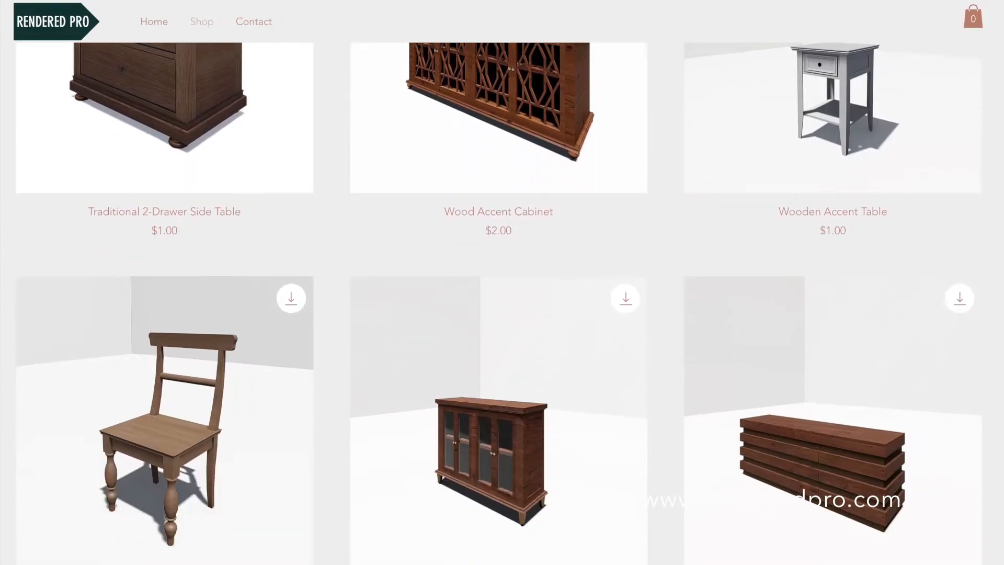
# Browse the furniture models in the Rendered Pro shop and view its Materials category page.
pyautogui.scroll(-16, 499, 303)
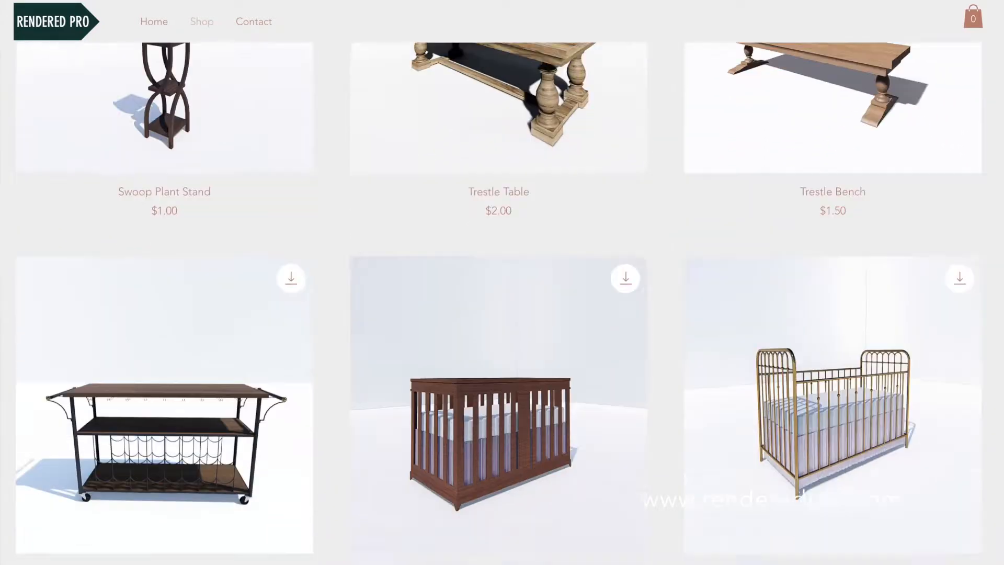
pyautogui.scroll(-8, 499, 304)
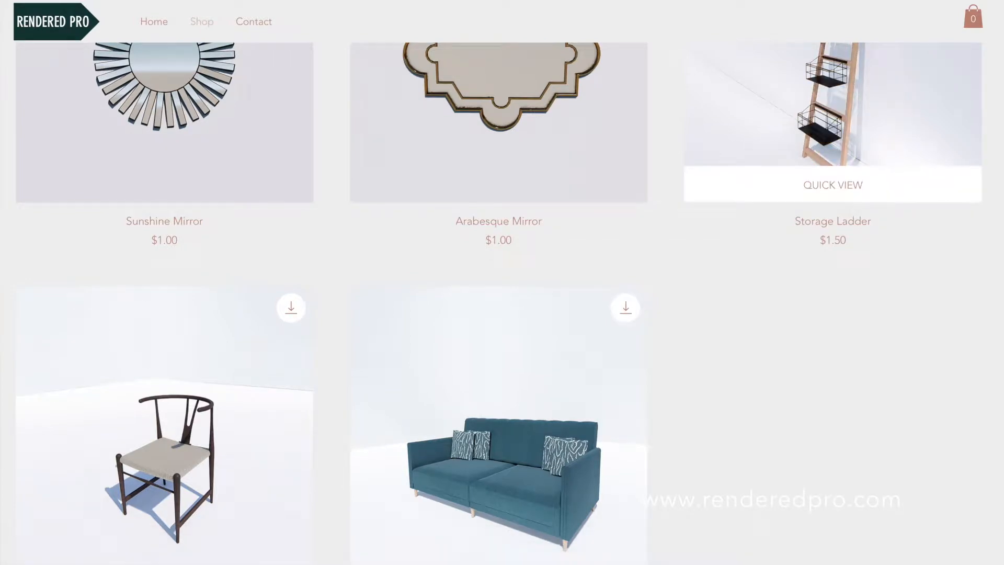
pyautogui.moveTo(202, 21)
pyautogui.click(217, 178)
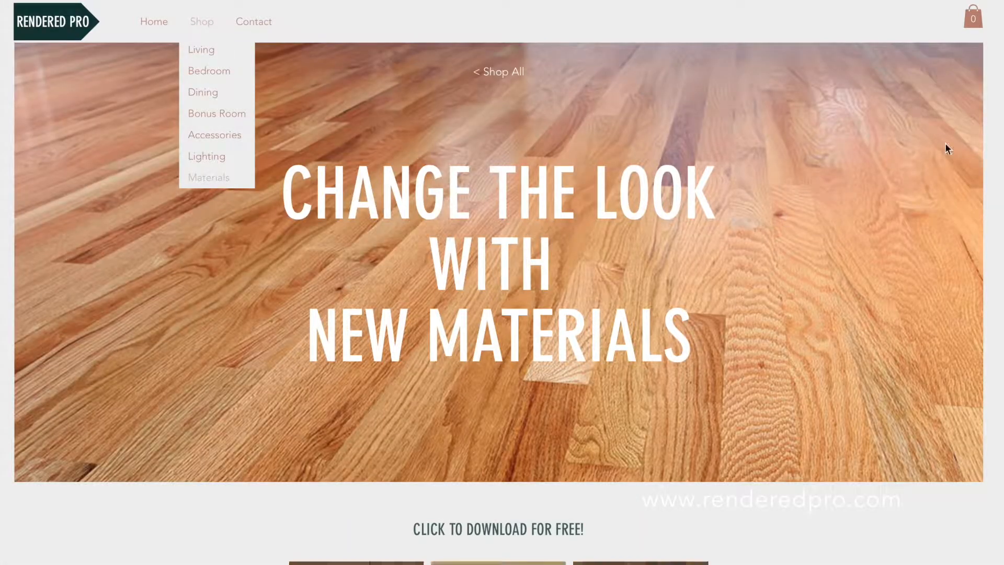
pyautogui.scroll(-5, 499, 303)
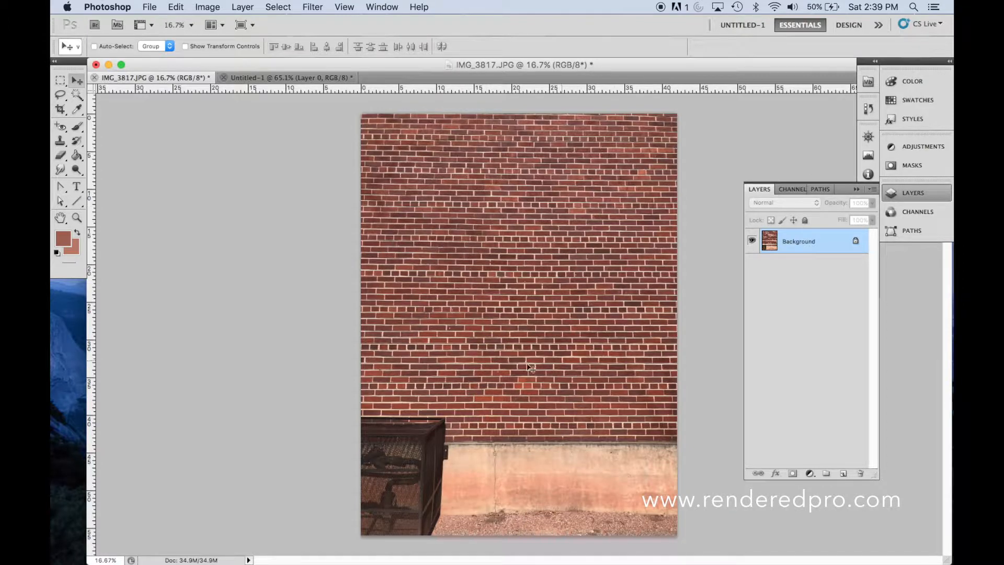
# Check that rulers are enabled and place two horizontal guides across the brick wall, one through the upper courses and one below mid-height.
pyautogui.click(347, 4)
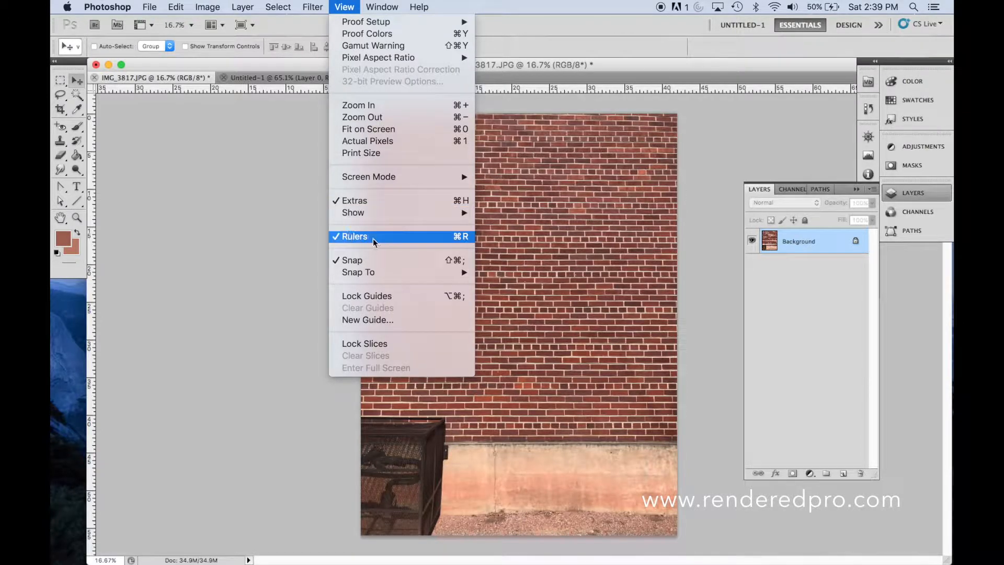
pyautogui.click(294, 203)
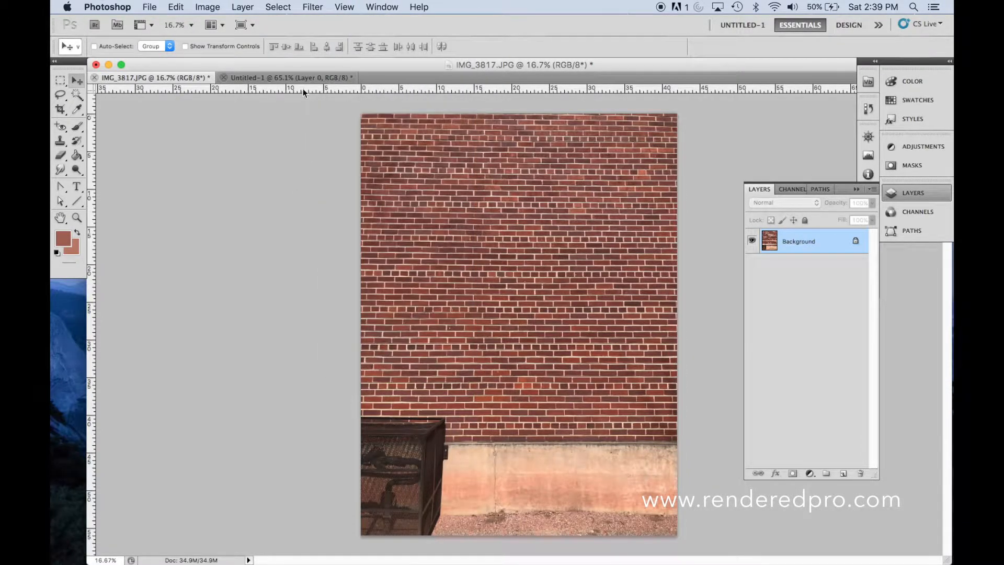
pyautogui.moveTo(302, 89); pyautogui.dragTo(310, 172)
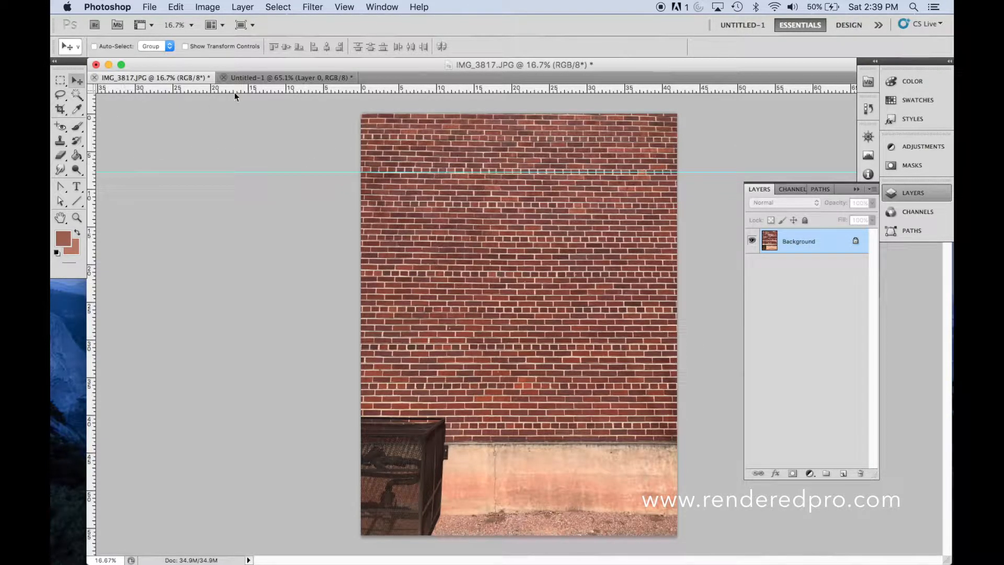
pyautogui.moveTo(234, 93); pyautogui.dragTo(267, 351)
# Distort the whole image by raising its top-right corner slightly until the brick courses run level with the upper guide, and apply it.
pyautogui.click(278, 7)
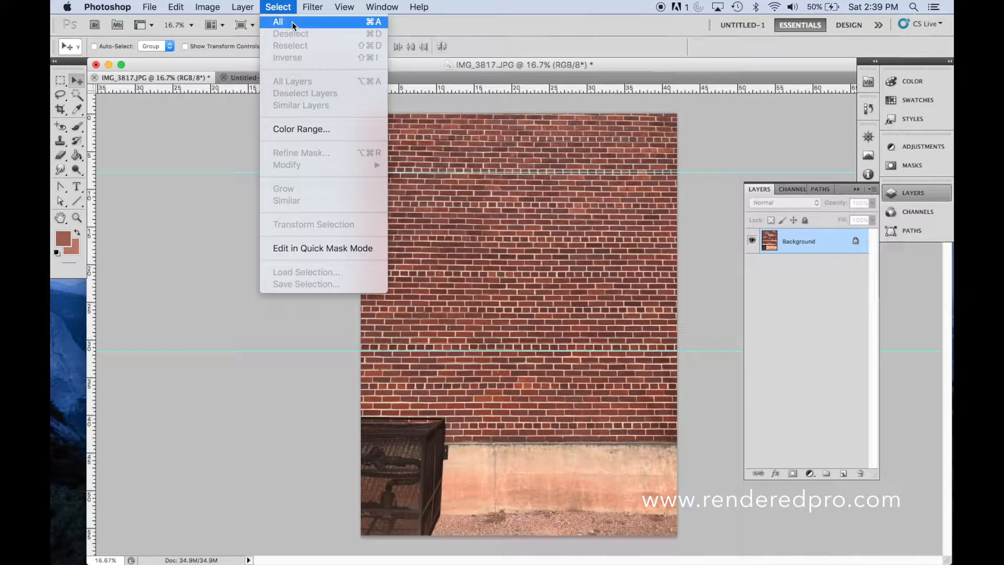
pyautogui.click(291, 25)
pyautogui.click(175, 6)
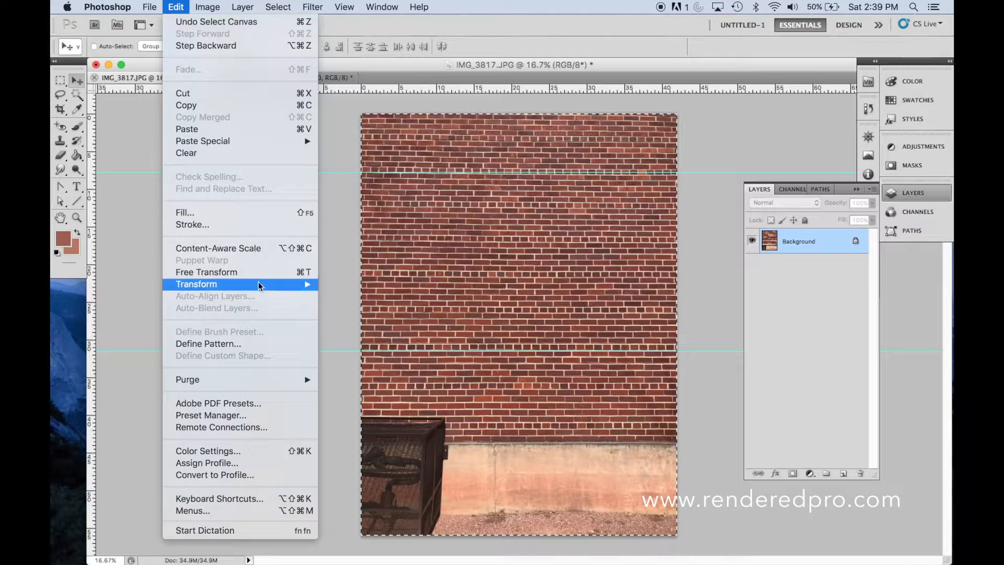
pyautogui.moveTo(259, 284)
pyautogui.click(351, 345)
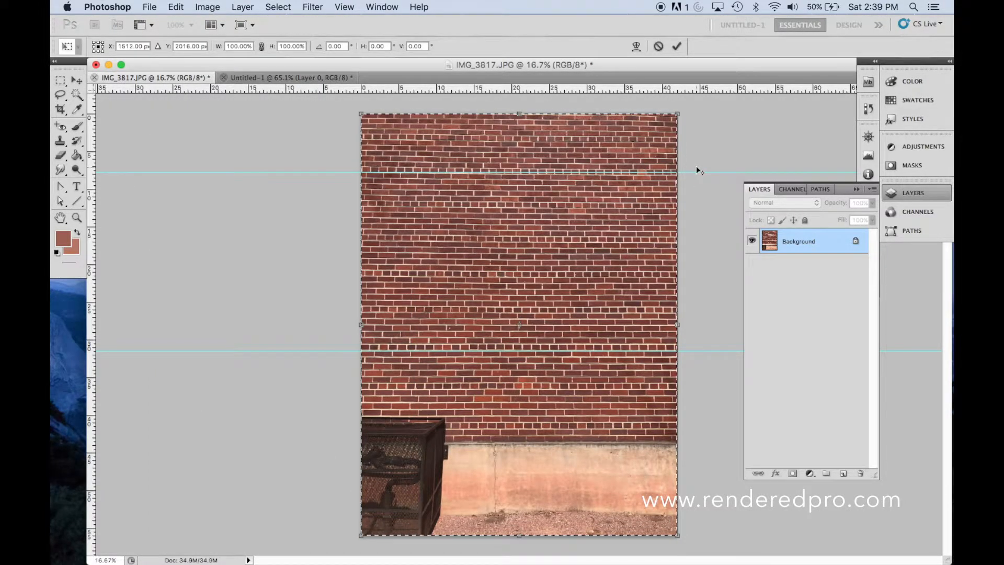
pyautogui.scroll(3, 696, 167)
pyautogui.scroll(-5, 699, 171)
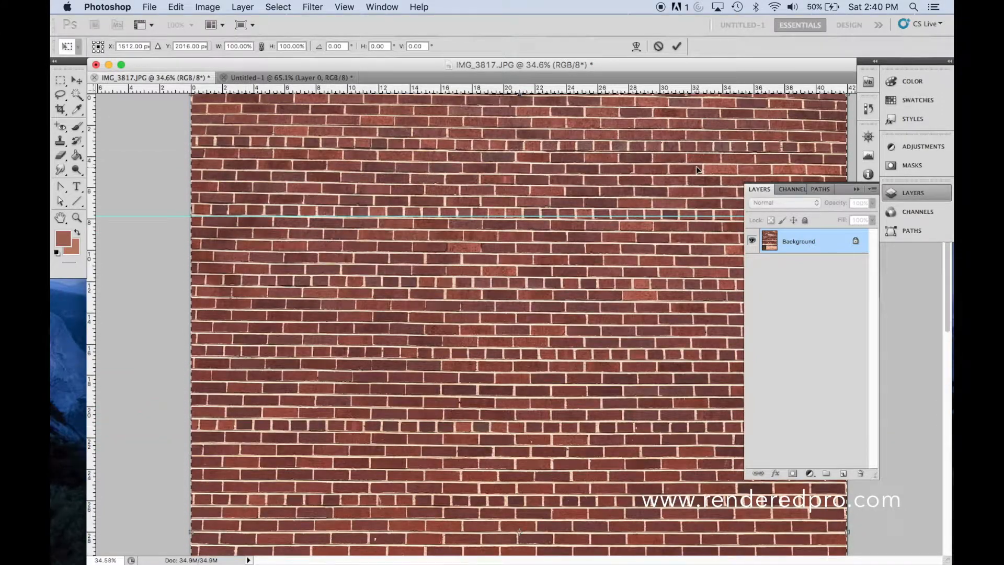
pyautogui.click(855, 191)
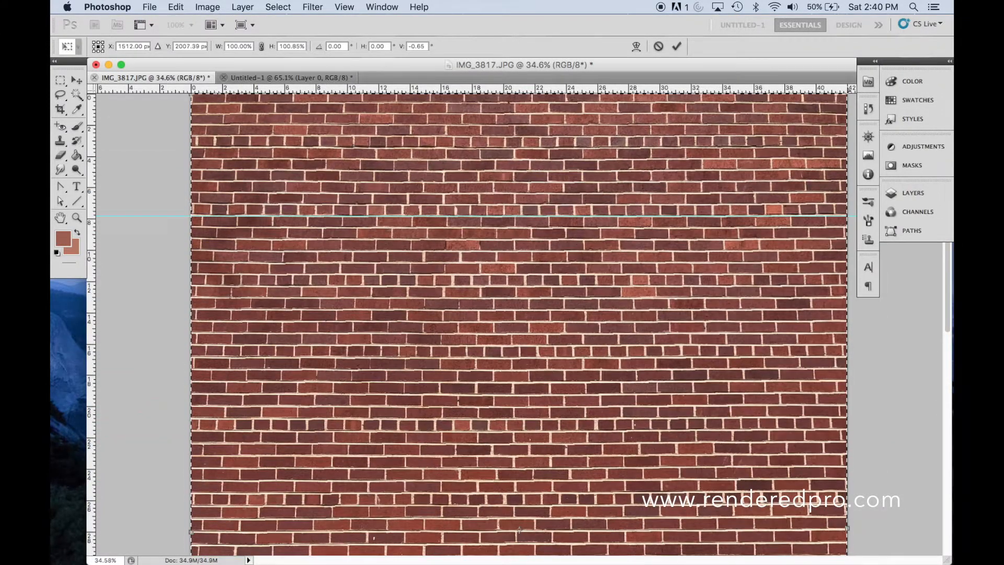
pyautogui.moveTo(848, 91); pyautogui.dragTo(848, 89)
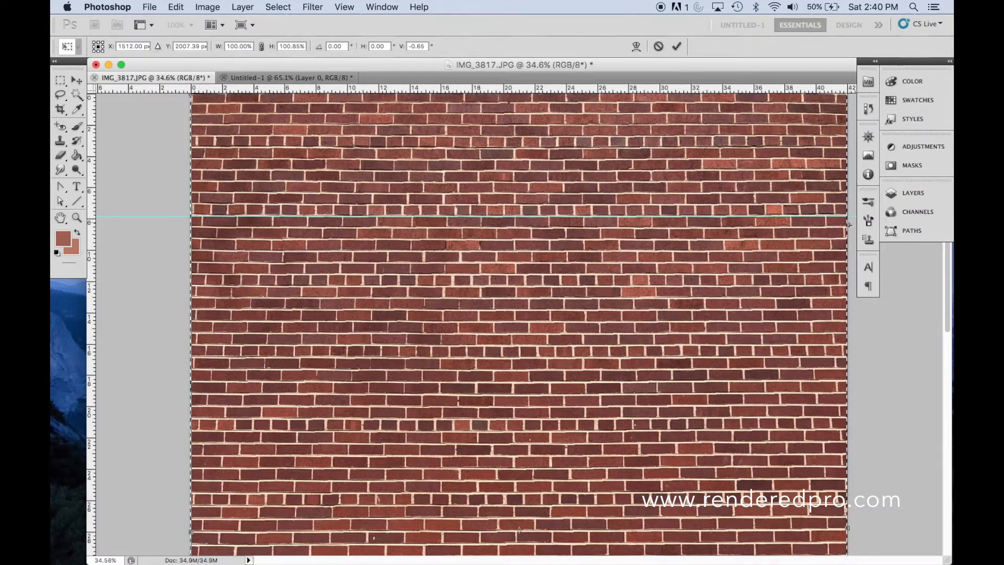
pyautogui.scroll(-10, 519, 324)
pyautogui.click(205, 26)
pyautogui.press('Return')
# Distort the whole image by lowering its bottom-right corner slightly to level the bricks with the lower guide, and apply the transformation.
pyautogui.click(278, 7)
pyautogui.click(282, 34)
pyautogui.click(176, 6)
pyautogui.moveTo(210, 282)
pyautogui.click(358, 343)
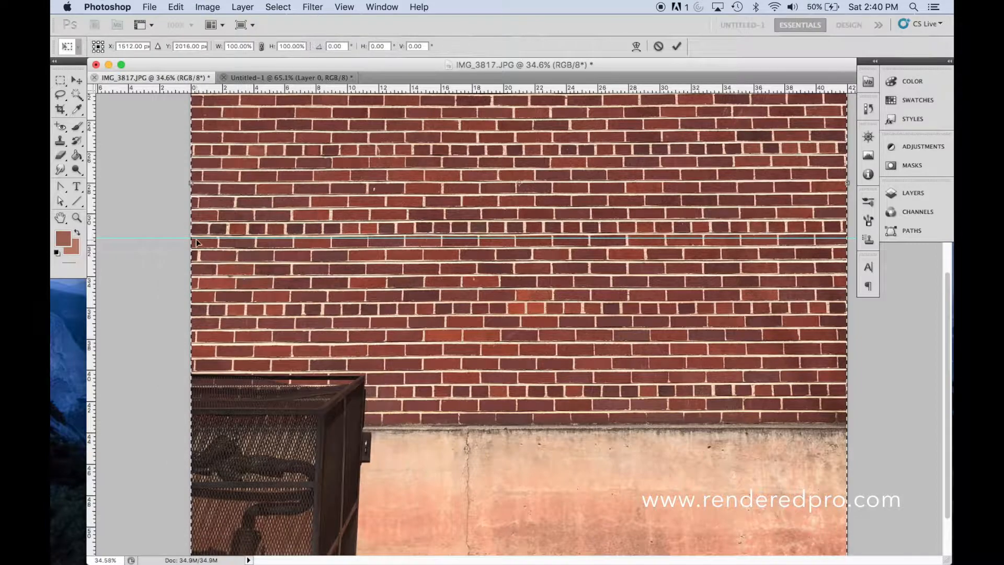
pyautogui.scroll(-3, 621, 322)
pyautogui.press('super+0')
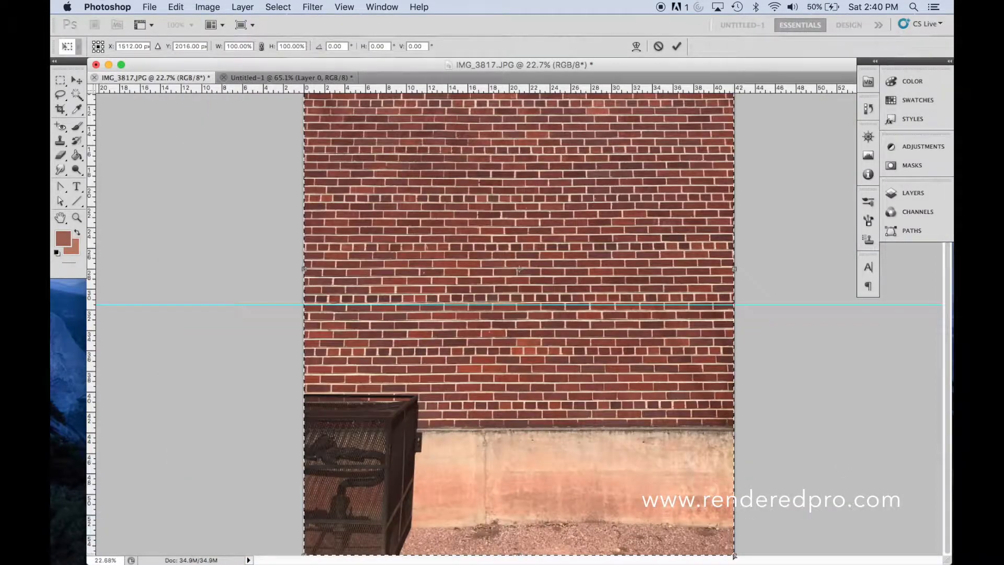
pyautogui.moveTo(734, 556); pyautogui.dragTo(734, 559)
pyautogui.click(60, 80)
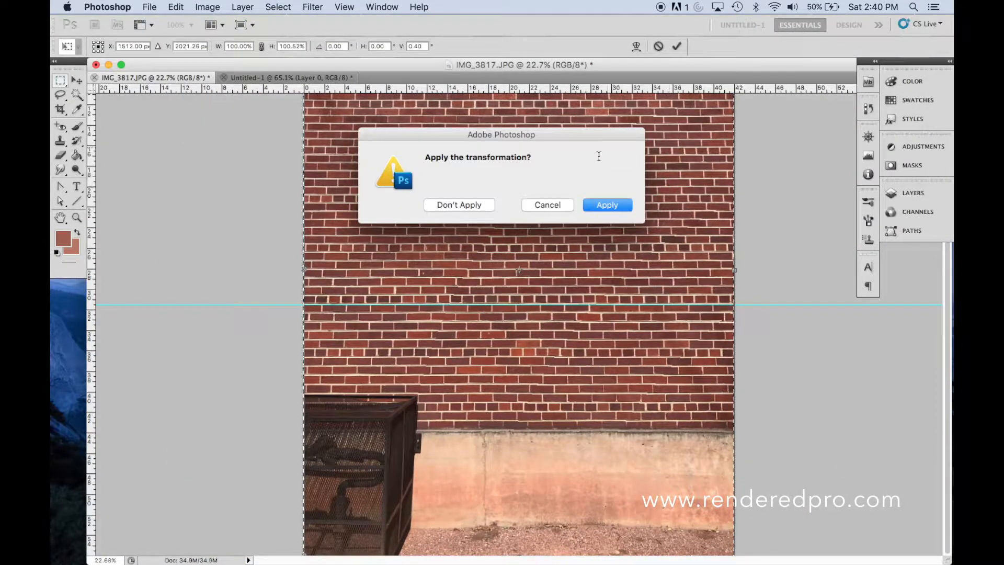
pyautogui.click(607, 205)
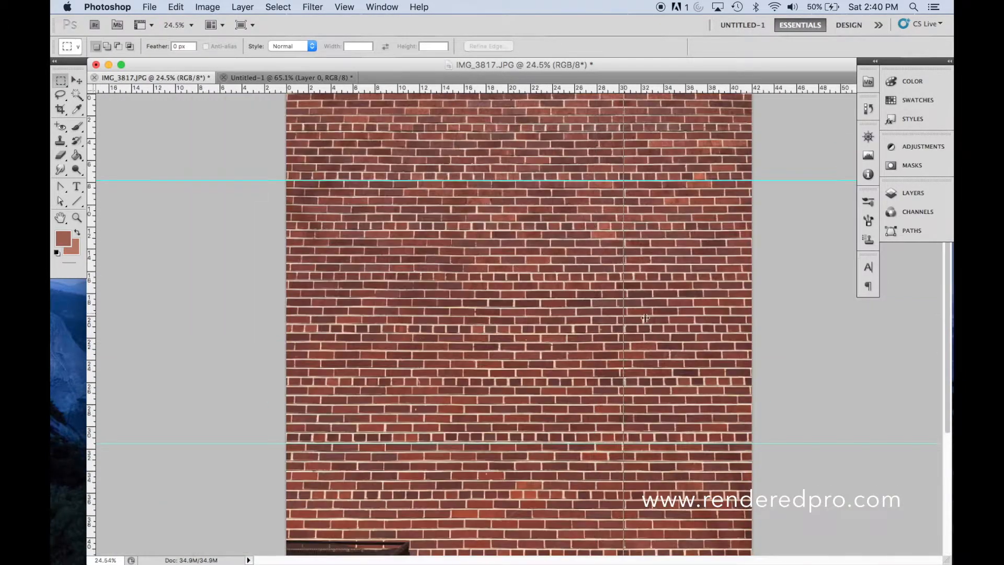
# Add vertical guides near 35 and 9 inches and distort the whole image by pulling both top corners outward.
pyautogui.moveTo(91, 366); pyautogui.dragTo(676, 366)
pyautogui.moveTo(91, 420); pyautogui.dragTo(384, 420)
pyautogui.press('super+a')
pyautogui.click(176, 7)
pyautogui.moveTo(199, 284)
pyautogui.click(337, 344)
pyautogui.moveTo(286, 95); pyautogui.dragTo(258, 95)
pyautogui.moveTo(752, 95); pyautogui.dragTo(775, 95)
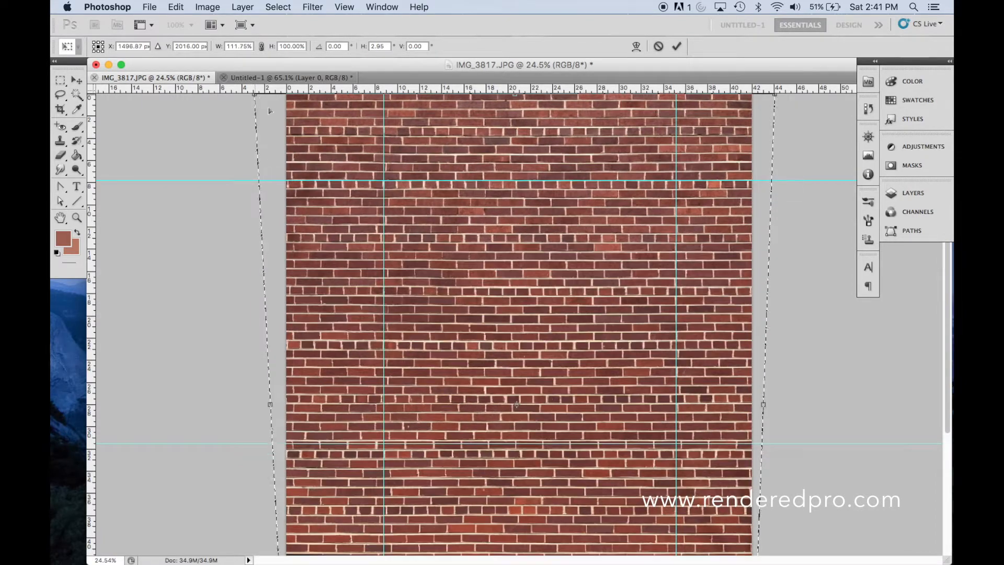
# Fine-tune the distorted image's corners until the mortar joints follow the vertical guides, and apply the transformation.
pyautogui.scroll(-5, 677, 231)
pyautogui.moveTo(657, 507); pyautogui.dragTo(653, 506)
pyautogui.scroll(7, 518, 361)
pyautogui.scroll(5, 345, 392)
pyautogui.scroll(-1, 341, 393)
pyautogui.scroll(-5, 341, 394)
pyautogui.moveTo(233, 553); pyautogui.dragTo(238, 553)
pyautogui.scroll(7, 293, 366)
pyautogui.moveTo(831, 95); pyautogui.dragTo(835, 95)
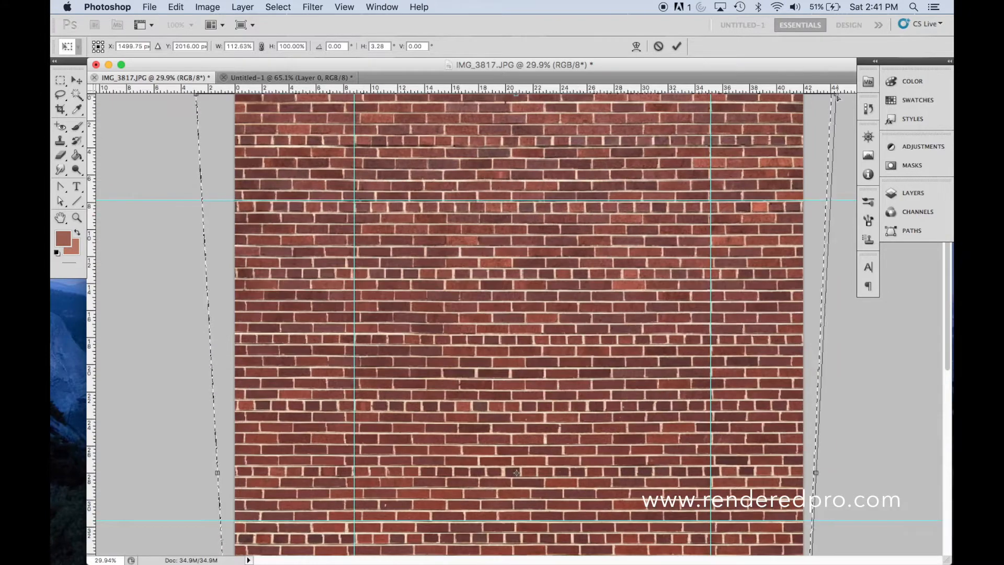
pyautogui.press('m')
pyautogui.press('Return')
# Shift the left vertical guide to about 8 inches and apply a small transform to the whole image to align the bricks.
pyautogui.press('v')
pyautogui.moveTo(354, 360); pyautogui.dragTo(345, 354)
pyautogui.press('super+a')
pyautogui.press('super+t')
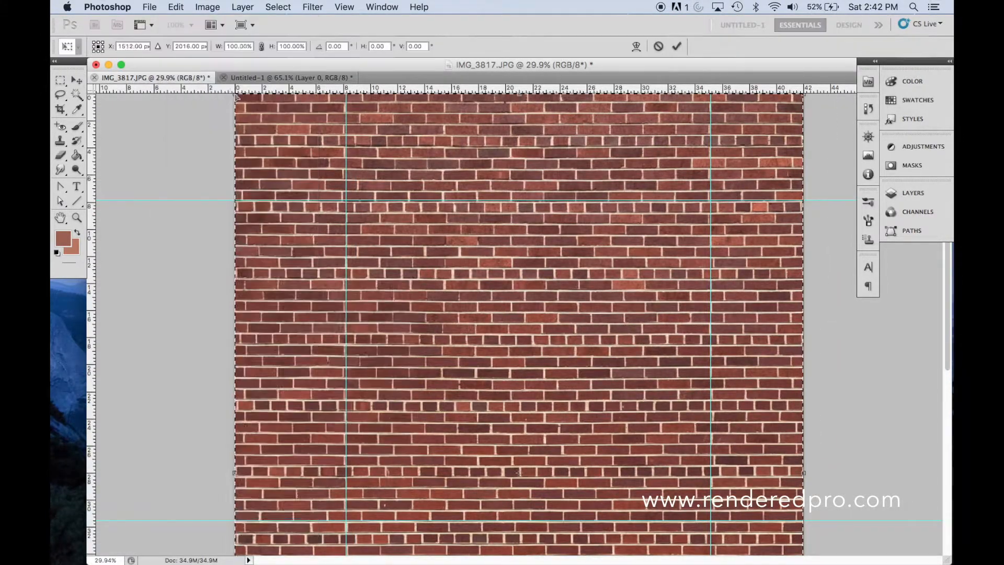
pyautogui.press('m')
pyautogui.press('Return')
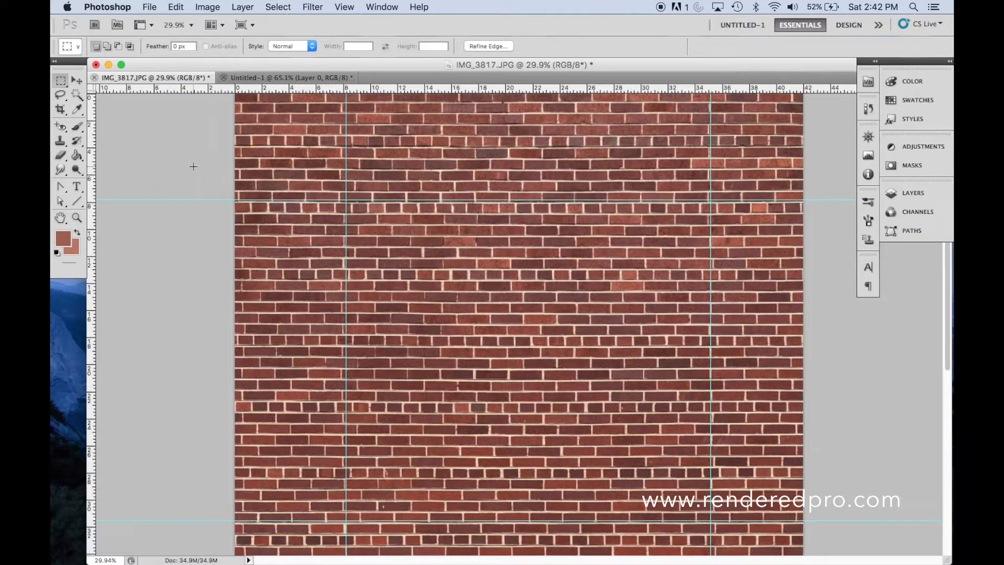
# Remove both horizontal guides and the left vertical guide, and move the right vertical guide off the image.
pyautogui.press('v')
pyautogui.moveTo(358, 97); pyautogui.dragTo(358, 91)
pyautogui.moveTo(346, 232); pyautogui.dragTo(66, 177)
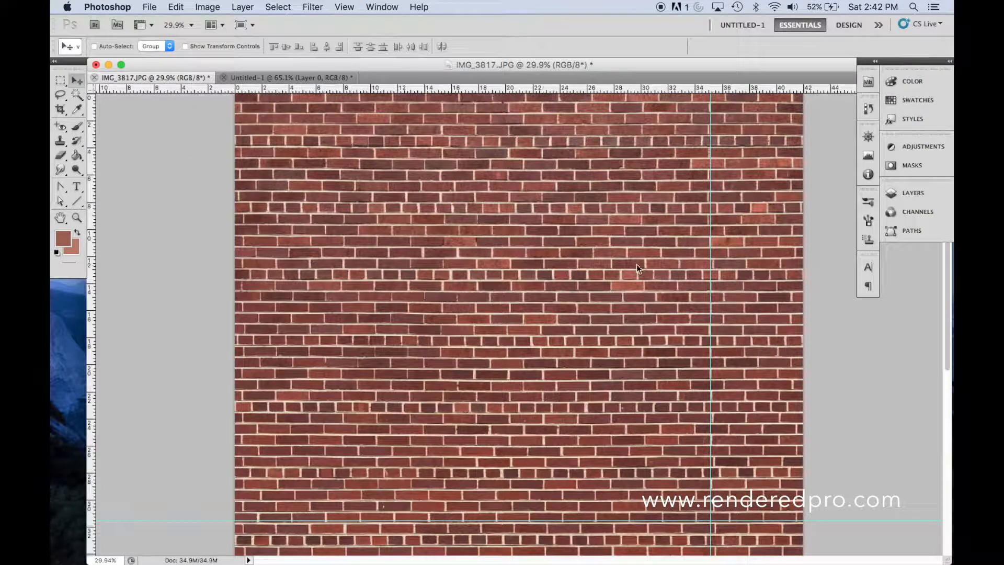
pyautogui.moveTo(711, 277); pyautogui.dragTo(893, 288)
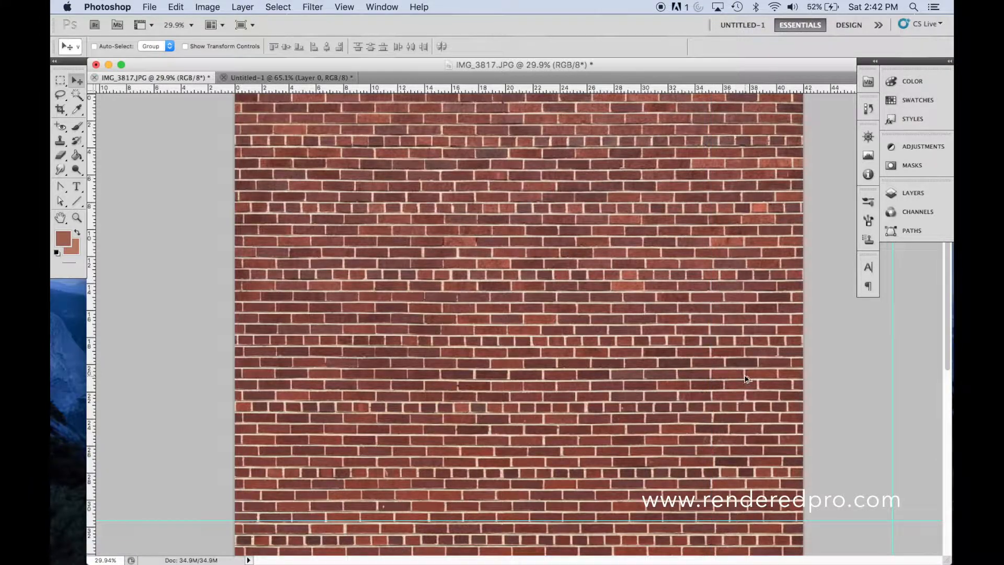
pyautogui.scroll(-2, 746, 379)
pyautogui.moveTo(716, 362); pyautogui.dragTo(715, 4)
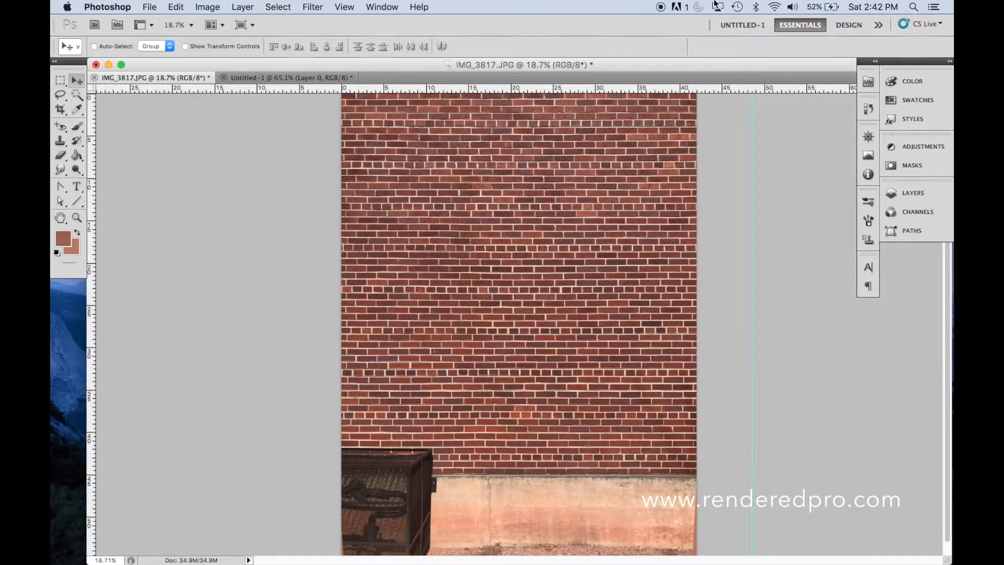
# Draw a square crop frame over the clean brick area and reduce it to about 29 inches wide.
pyautogui.click(61, 109)
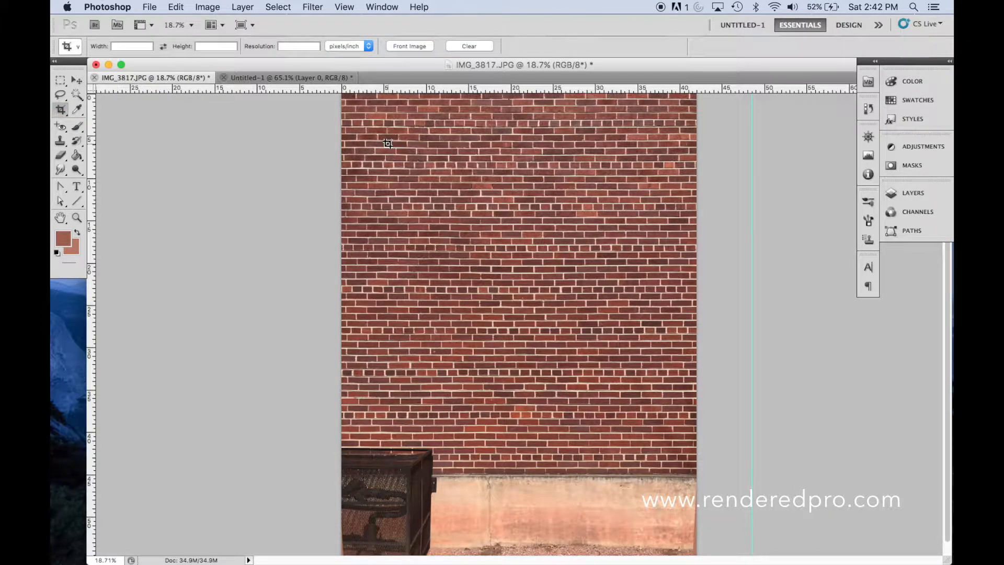
pyautogui.moveTo(388, 141); pyautogui.dragTo(671, 424)
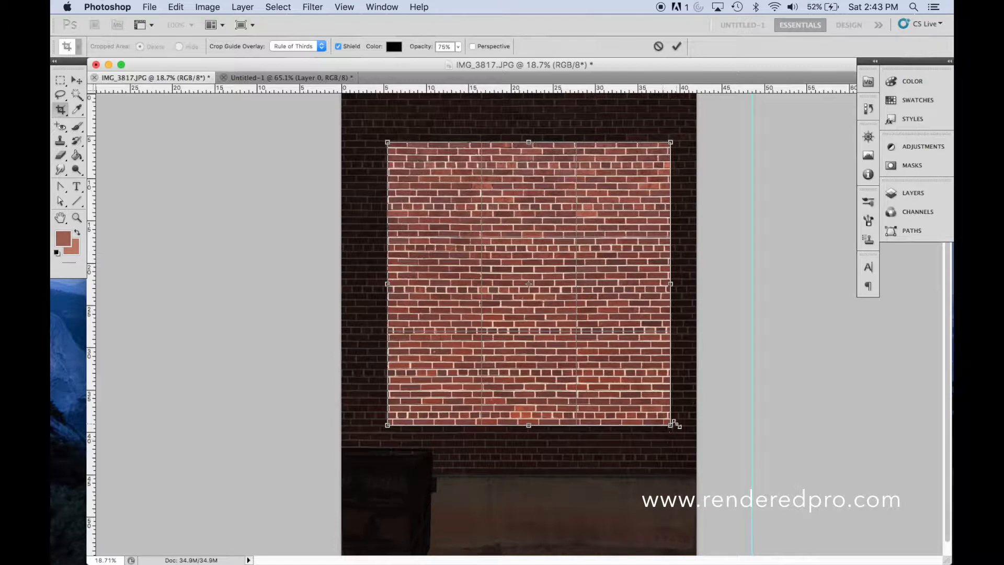
pyautogui.moveTo(671, 425); pyautogui.dragTo(616, 411)
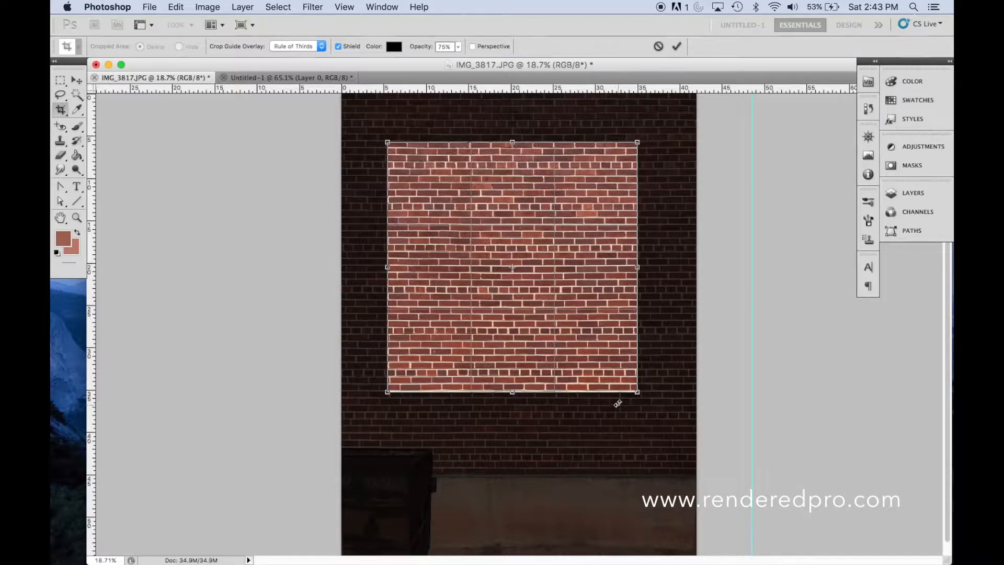
# Zoom in and fine-tune the crop frame's right-hand corners to line up with the brick and mortar edges.
pyautogui.scroll(6, 617, 403)
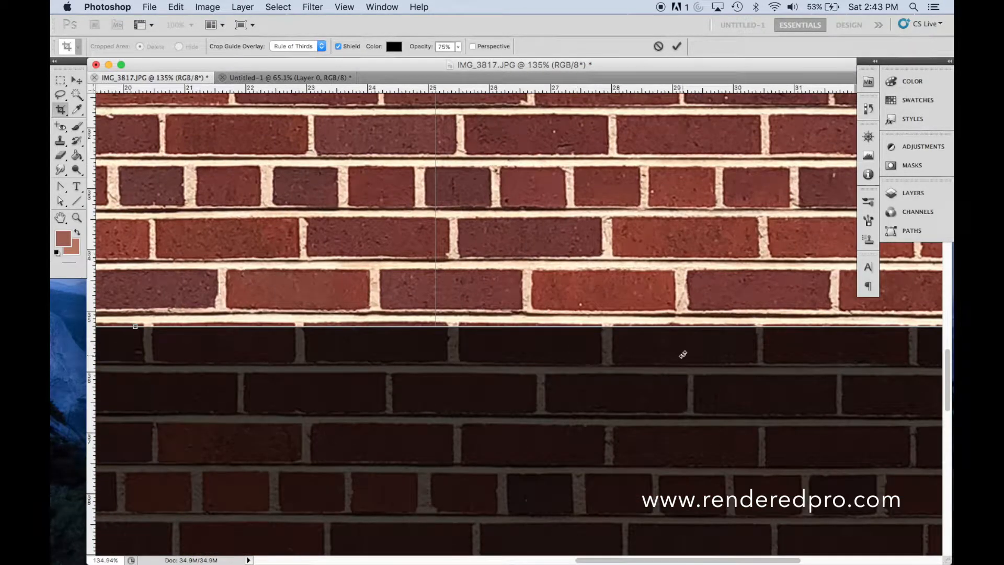
pyautogui.hscroll(10, 771, 343)
pyautogui.scroll(1, 771, 343)
pyautogui.moveTo(752, 350); pyautogui.dragTo(748, 347)
pyautogui.scroll(20, 746, 351)
pyautogui.moveTo(778, 413); pyautogui.dragTo(780, 408)
pyautogui.scroll(-3, 746, 326)
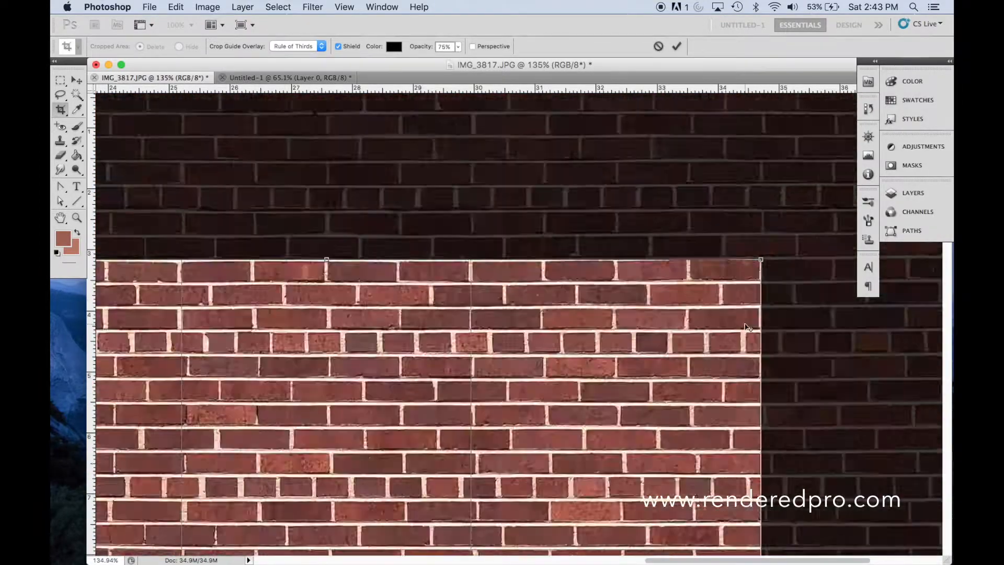
# Reposition the crop frame so it starts on a short-brick course, adjust its bottom-right corner, apply the crop and fit the image on screen.
pyautogui.scroll(-5, 748, 327)
pyautogui.scroll(-3, 469, 177)
pyautogui.scroll(5, 469, 177)
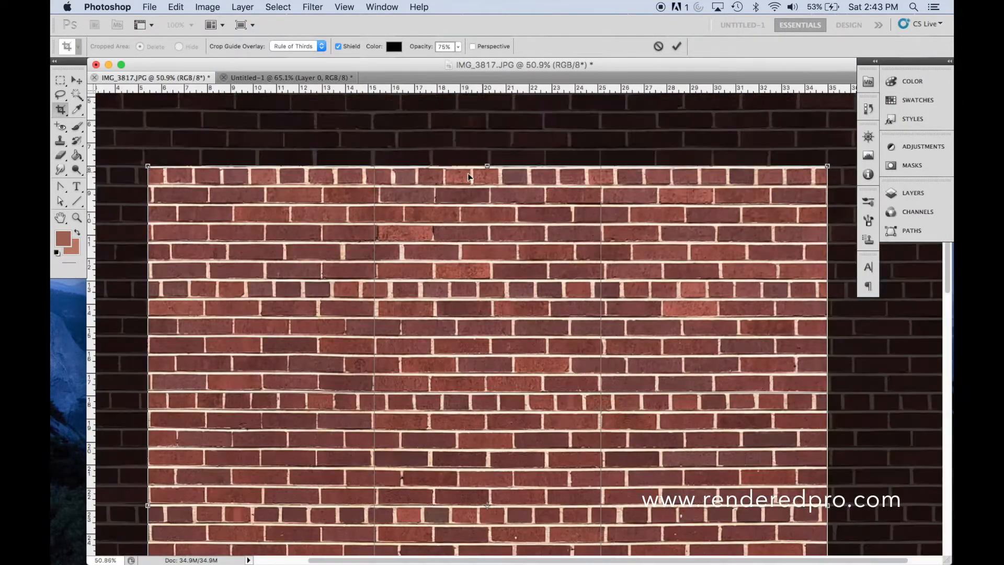
pyautogui.scroll(-15, 469, 177)
pyautogui.moveTo(872, 423); pyautogui.dragTo(871, 426)
pyautogui.press('Return')
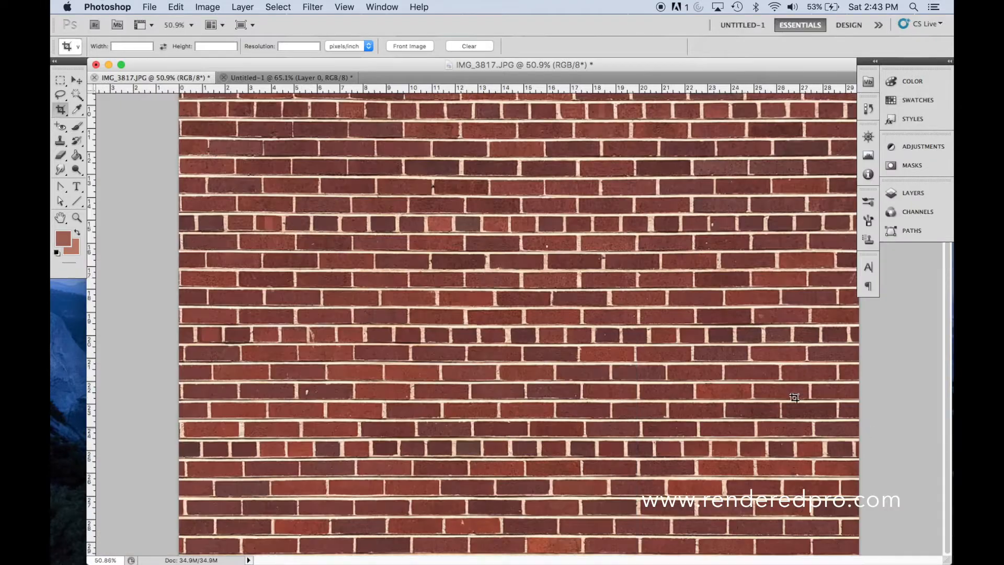
pyautogui.press('super+0')
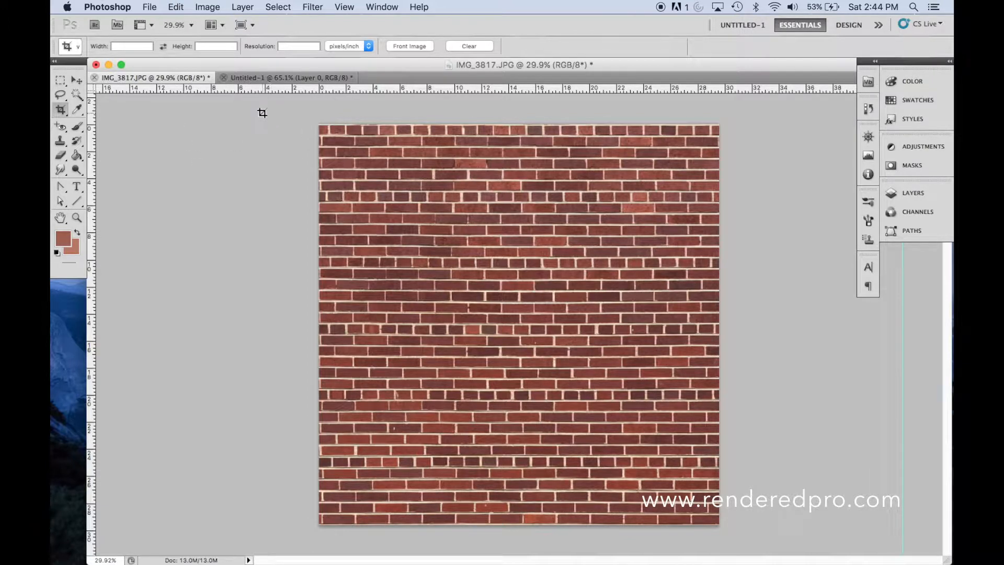
# Switch to the metal texture document and check its pixel dimensions, document size and resolution without changing them.
pyautogui.click(253, 78)
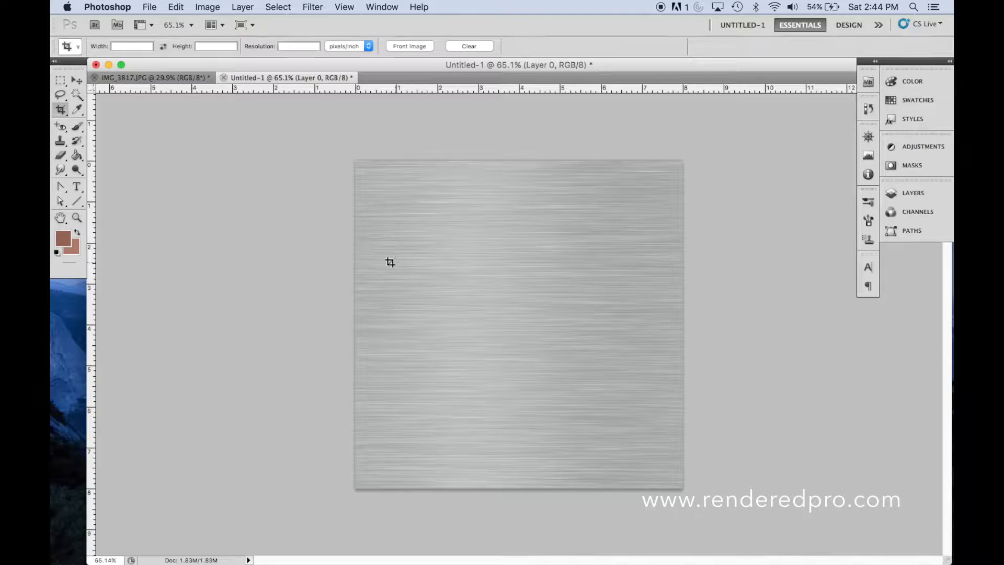
pyautogui.click(207, 7)
pyautogui.click(236, 118)
pyautogui.moveTo(564, 234); pyautogui.dragTo(538, 279)
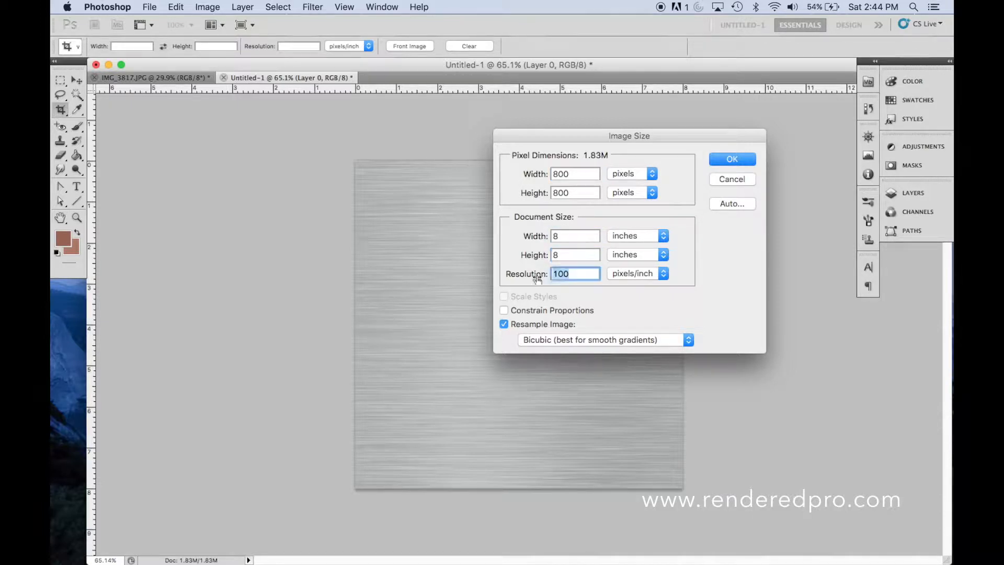
pyautogui.click(721, 179)
# Enlarge the metal texture's canvas to 16 by 16 inches, anchoring the existing image in the top-left corner.
pyautogui.click(206, 7)
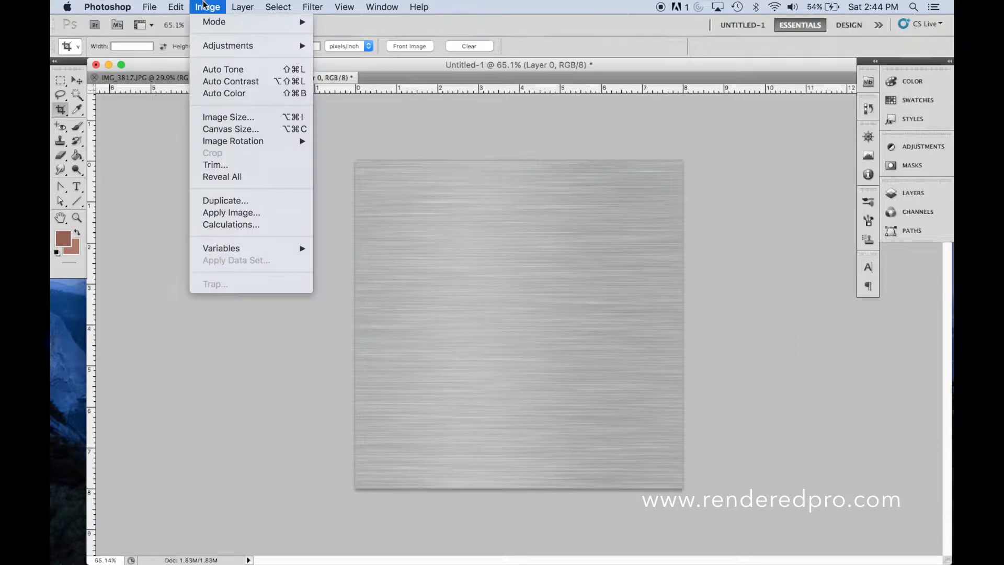
pyautogui.click(223, 130)
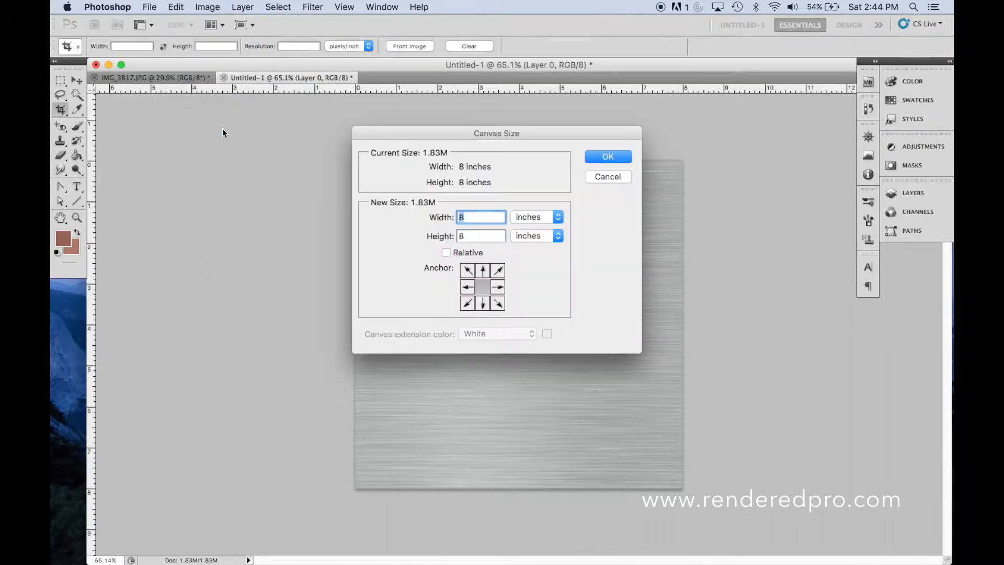
pyautogui.click(465, 271)
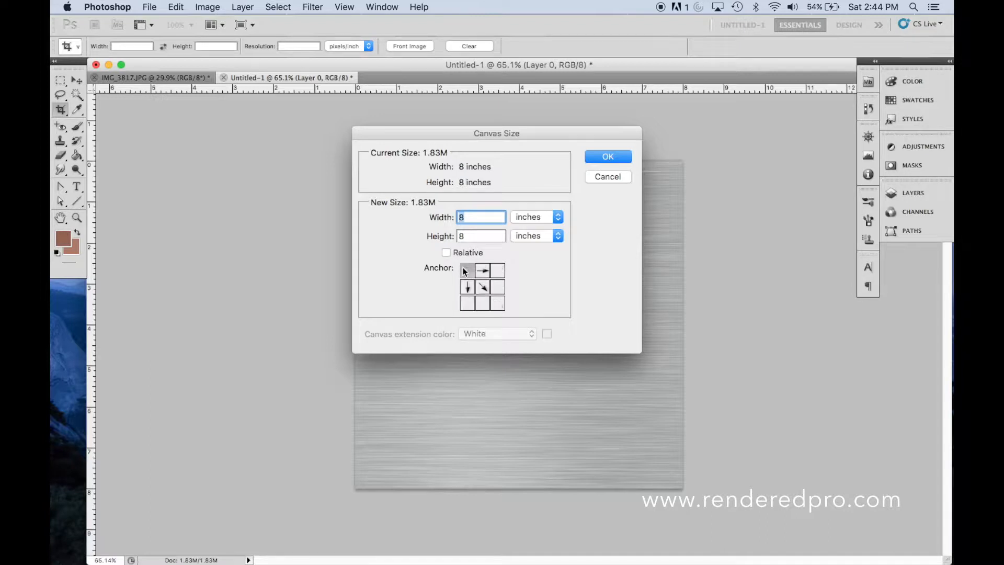
pyautogui.write('16')
pyautogui.doubleClick(470, 236)
pyautogui.write('16')
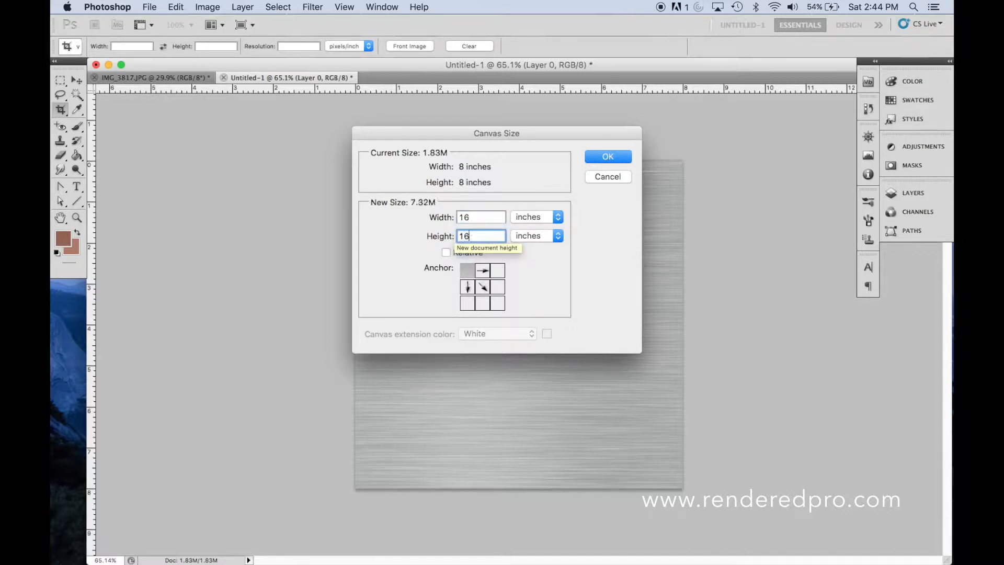
pyautogui.click(598, 158)
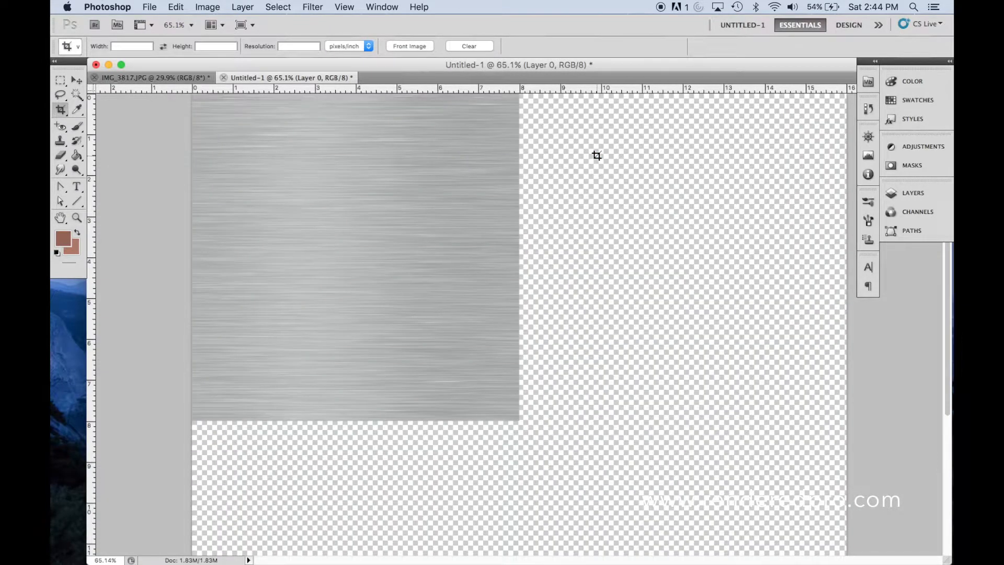
# Duplicate the metal texture layer, Layer 0, keeping the default copy name.
pyautogui.click(893, 194)
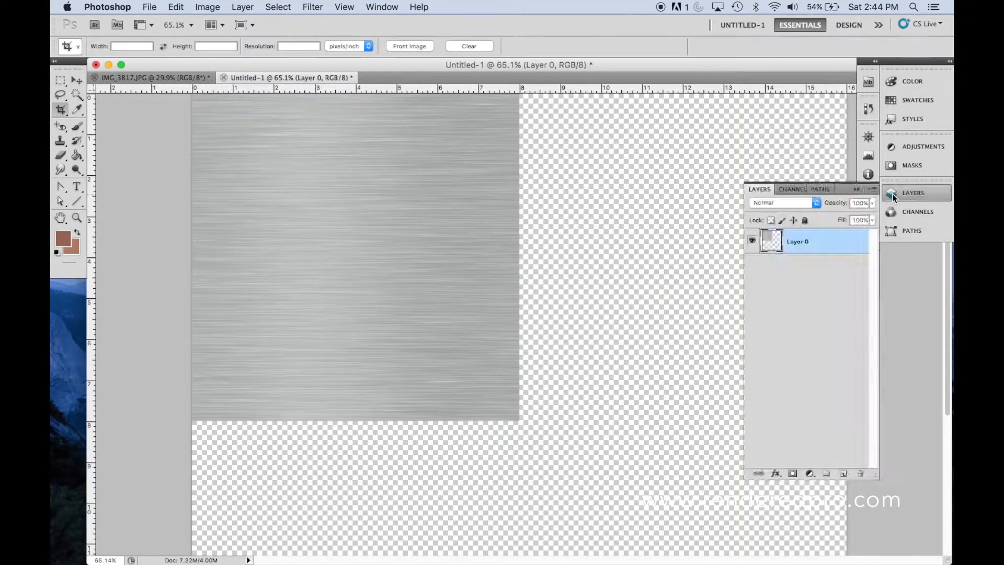
pyautogui.rightClick(816, 244)
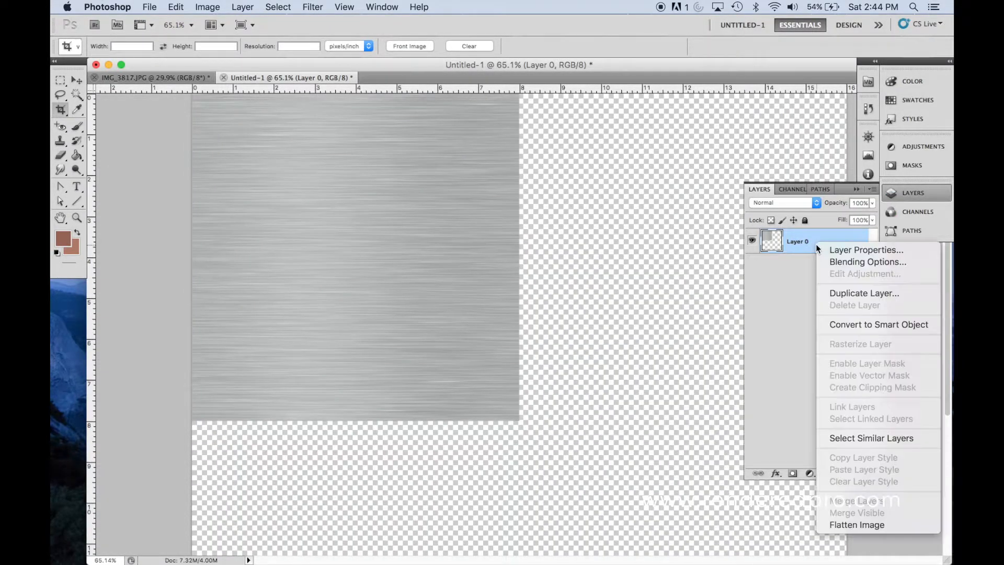
pyautogui.click(831, 293)
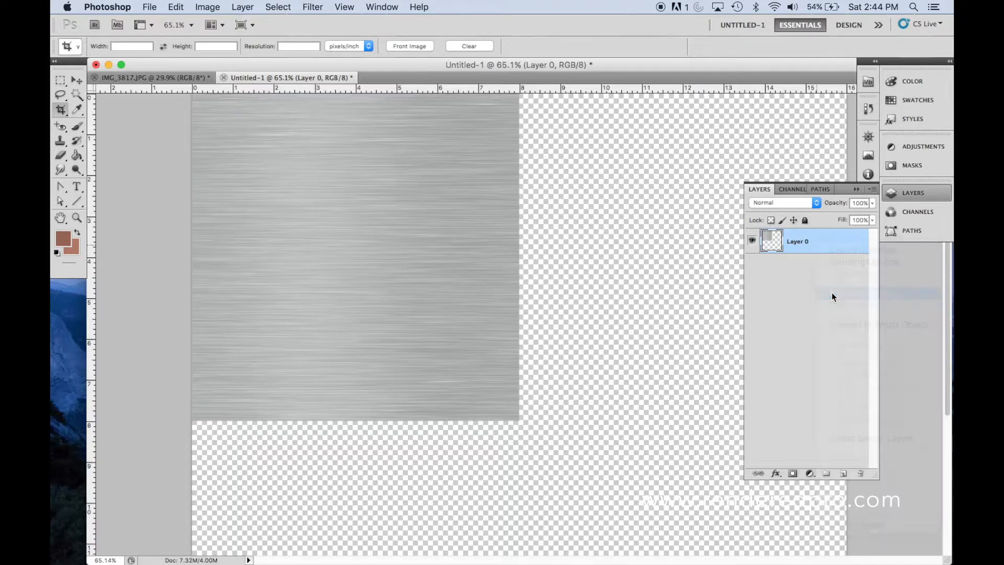
pyautogui.click(638, 209)
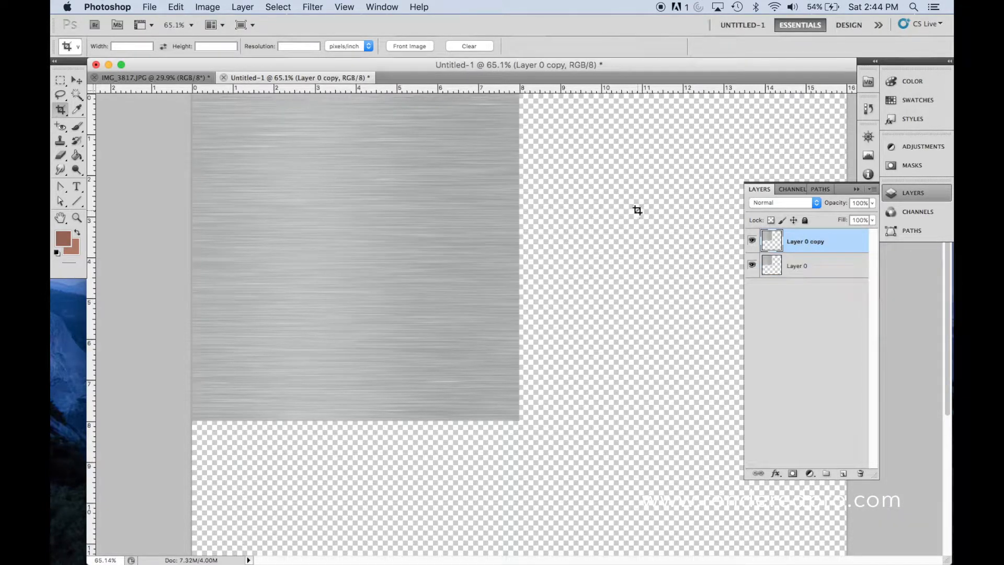
# Flip the layer copy horizontally and move it into the empty upper-right quarter, flush against the original.
pyautogui.click(177, 7)
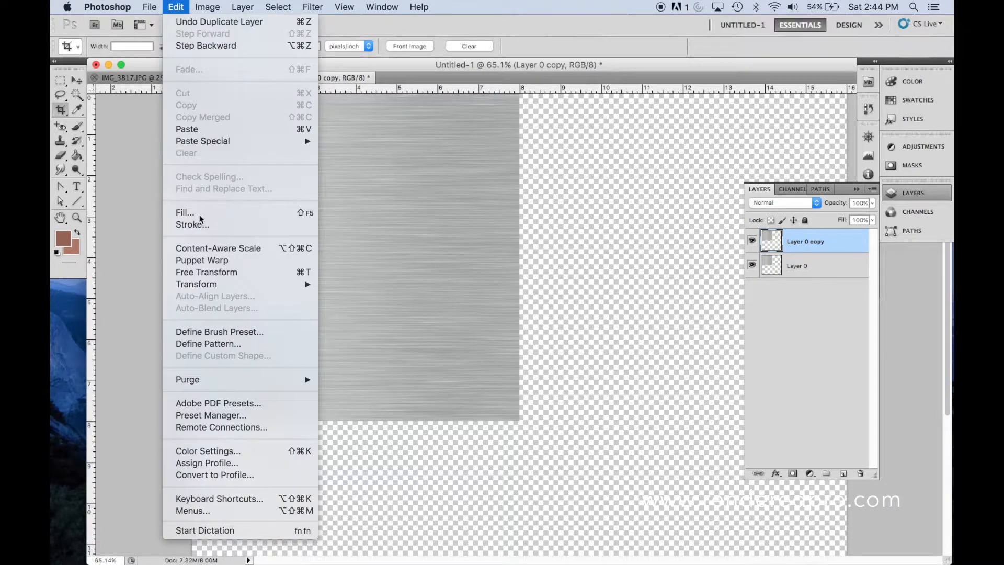
pyautogui.moveTo(200, 285)
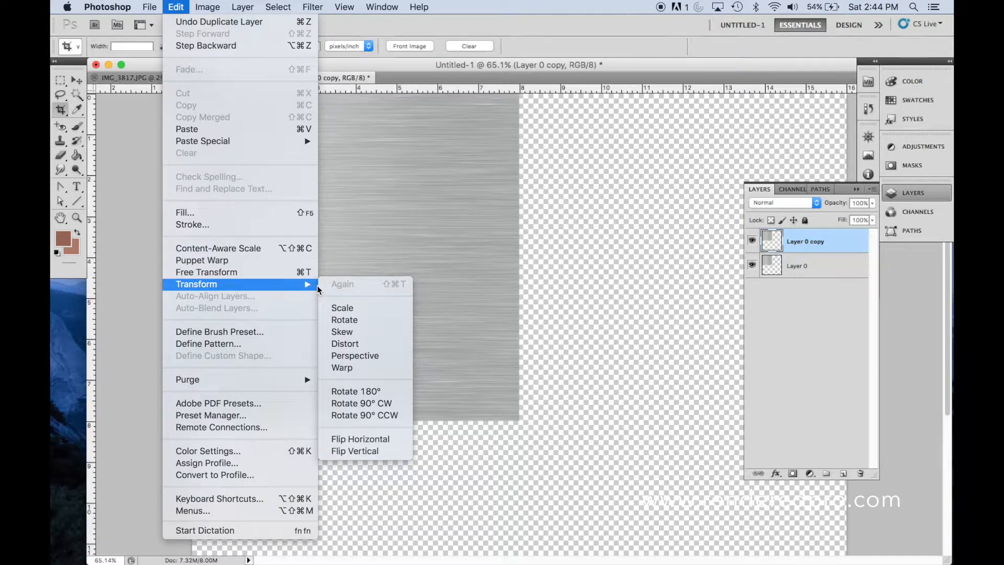
pyautogui.click(365, 438)
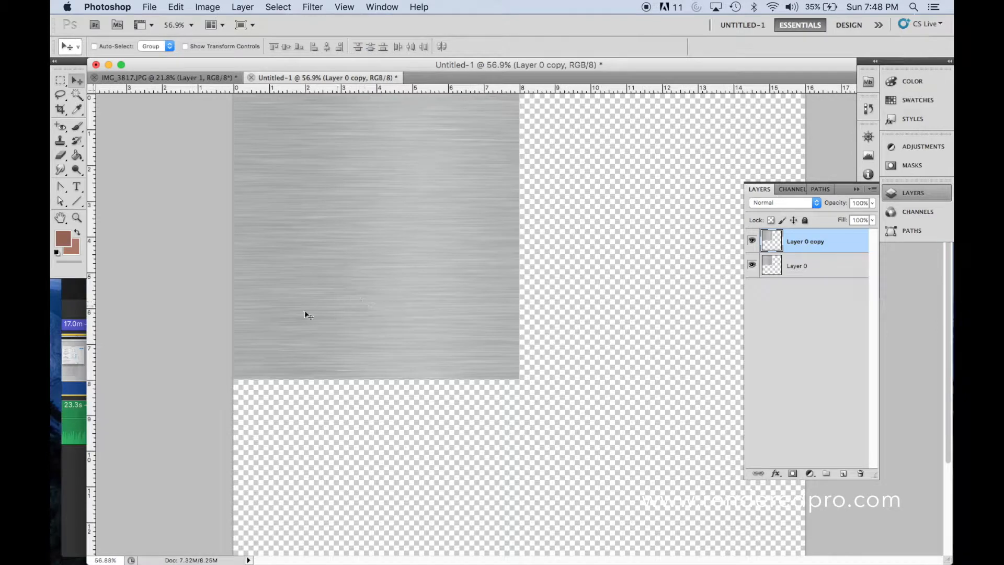
pyautogui.moveTo(292, 323); pyautogui.dragTo(578, 334)
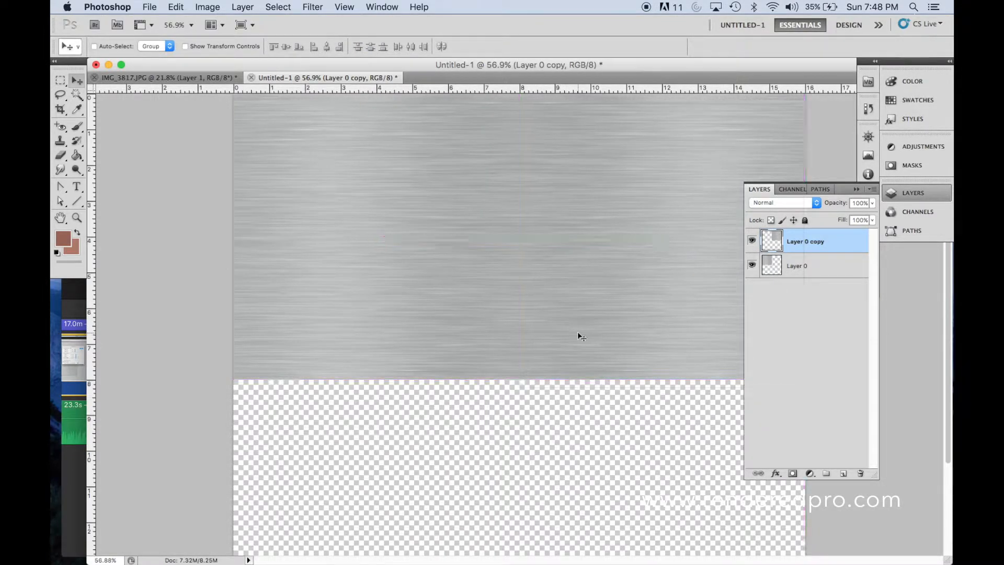
# Merge the flipped copy down into Layer 0 and duplicate the merged layer.
pyautogui.rightClick(789, 238)
pyautogui.click(820, 494)
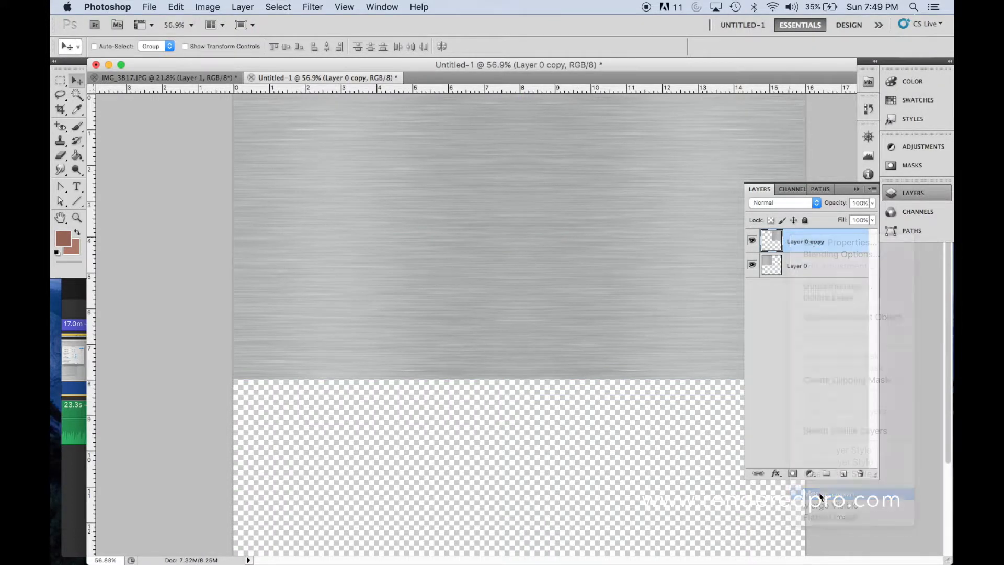
pyautogui.rightClick(826, 243)
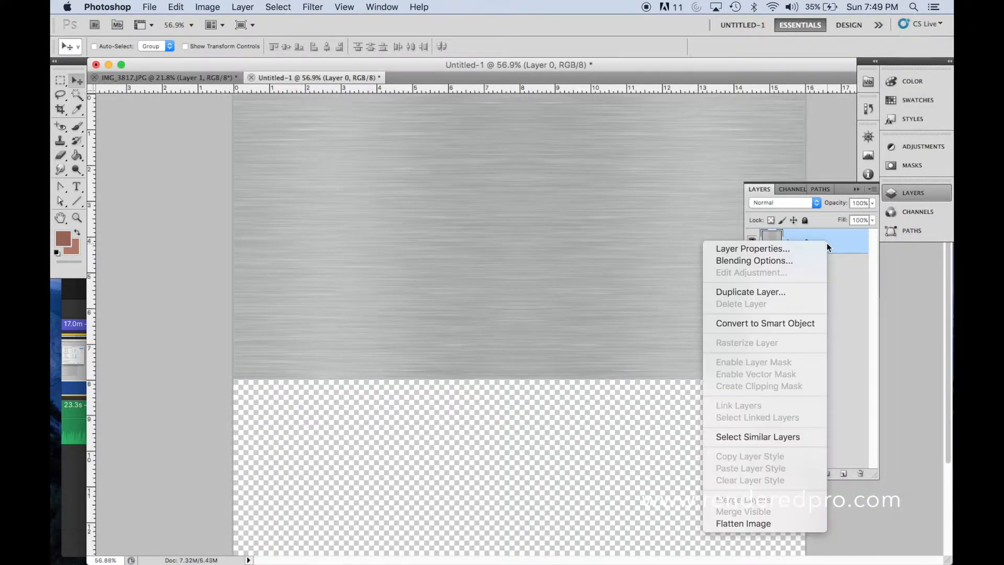
pyautogui.click(808, 293)
pyautogui.click(618, 210)
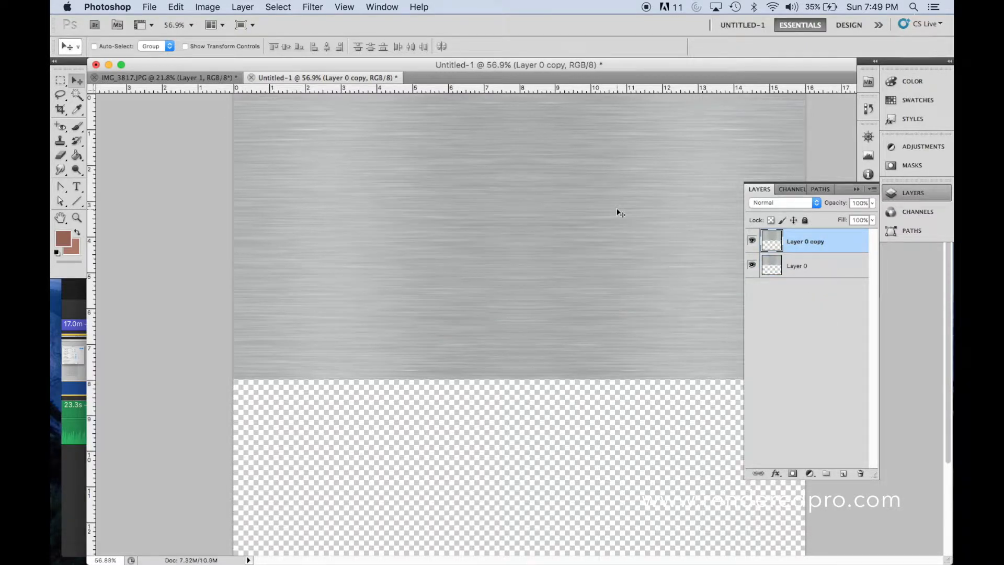
# Flip the new copy vertically, place it over the empty lower half of the canvas and merge it down.
pyautogui.click(176, 7)
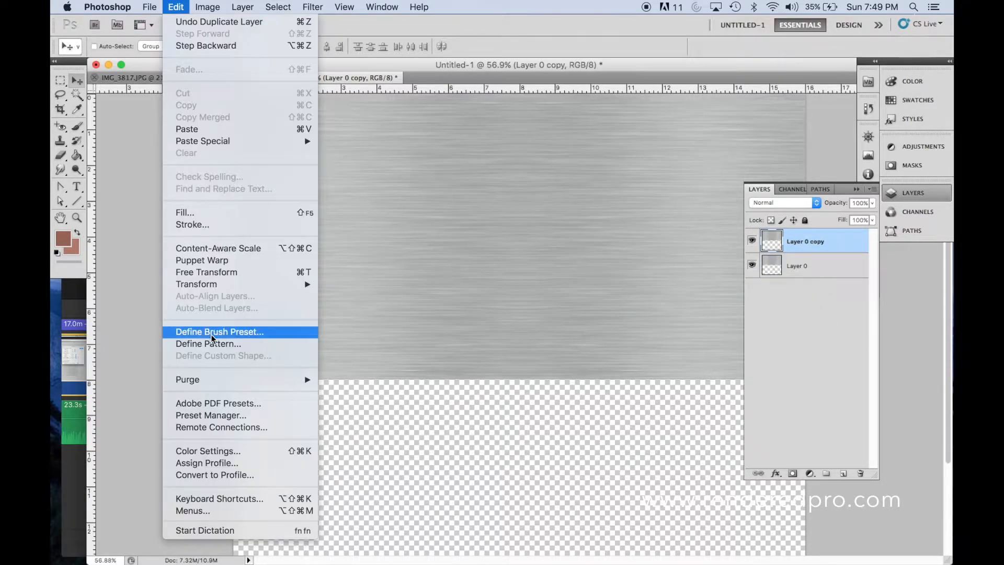
pyautogui.moveTo(215, 285)
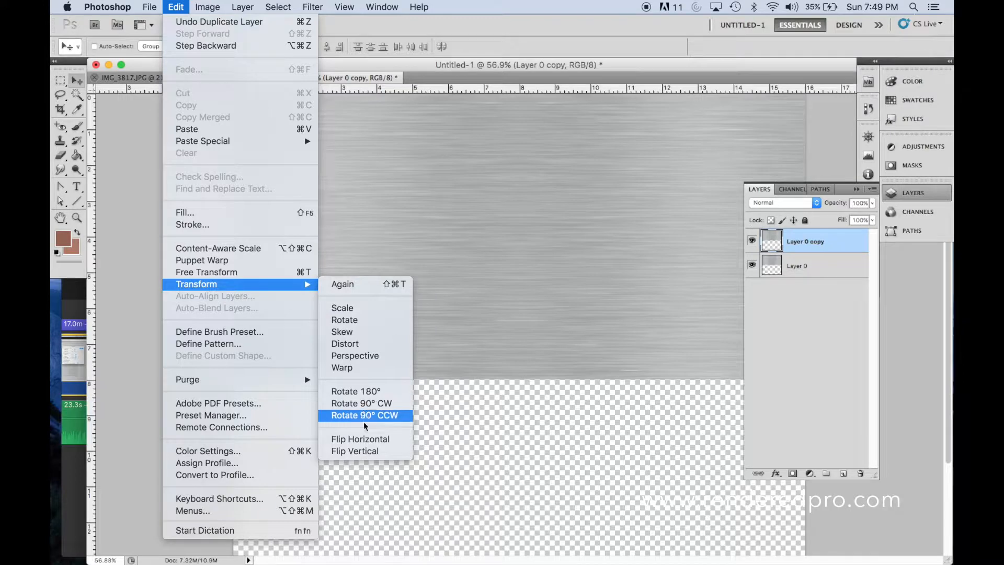
pyautogui.click(366, 450)
pyautogui.moveTo(511, 168); pyautogui.dragTo(508, 427)
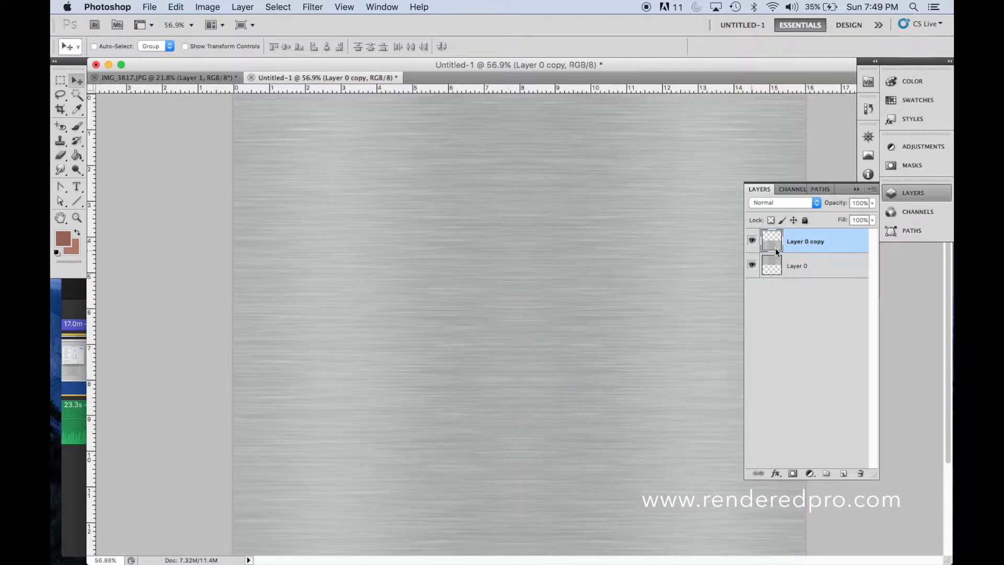
pyautogui.rightClick(791, 237)
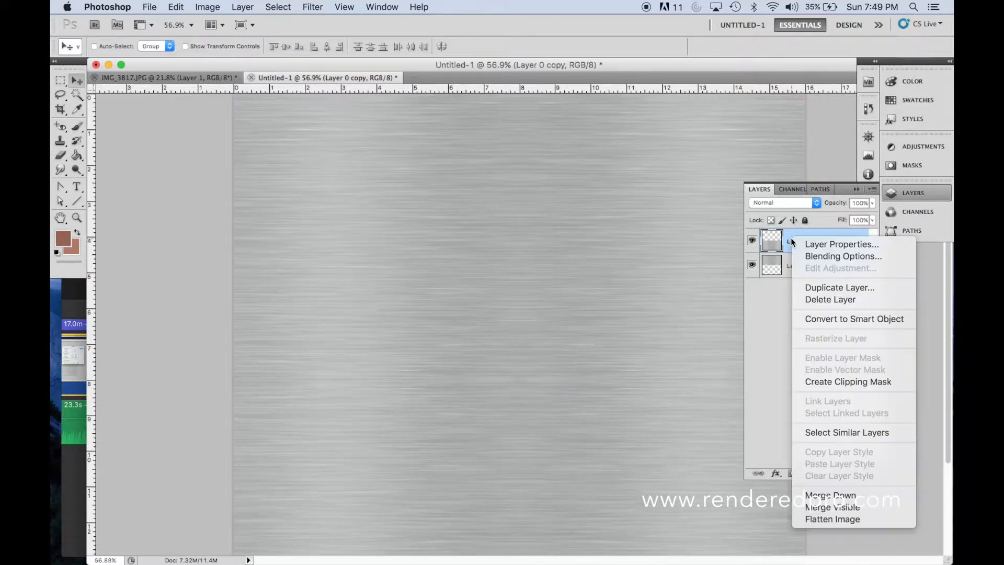
pyautogui.click(837, 496)
pyautogui.scroll(-5, 518, 310)
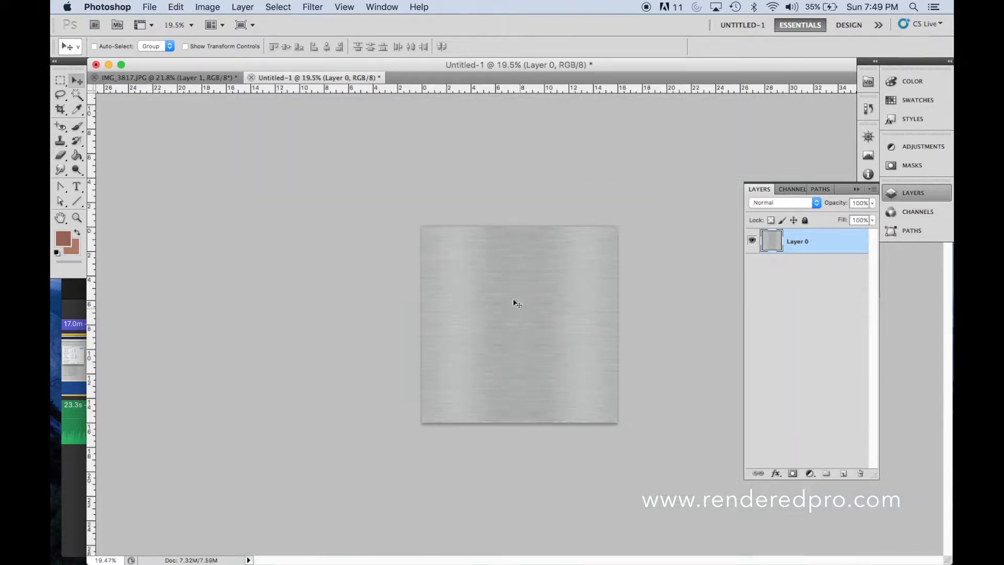
# Enlarge the metal texture's canvas to 32 by 32 inches.
pyautogui.click(205, 6)
pyautogui.click(223, 129)
pyautogui.write('32')
pyautogui.press('Tab')
pyautogui.write('32')
pyautogui.click(599, 161)
# Duplicate the merged metal layer twice, moving one copy to the left half and the other to the right half of the canvas.
pyautogui.rightClick(785, 238)
pyautogui.click(830, 284)
pyautogui.press('Return')
pyautogui.moveTo(503, 293); pyautogui.dragTo(388, 302)
pyautogui.press('q')
pyautogui.rightClick(827, 269)
pyautogui.click(849, 320)
pyautogui.press('Return')
pyautogui.moveTo(453, 307); pyautogui.dragTo(648, 306)
# Make two more layer duplicates, moving one up and the other down to test the metal texture's tiling.
pyautogui.rightClick(794, 288)
pyautogui.click(826, 314)
pyautogui.click(612, 213)
pyautogui.moveTo(547, 294); pyautogui.dragTo(547, 198)
pyautogui.rightClick(813, 312)
pyautogui.click(828, 318)
pyautogui.click(617, 211)
pyautogui.moveTo(552, 322); pyautogui.dragTo(552, 425)
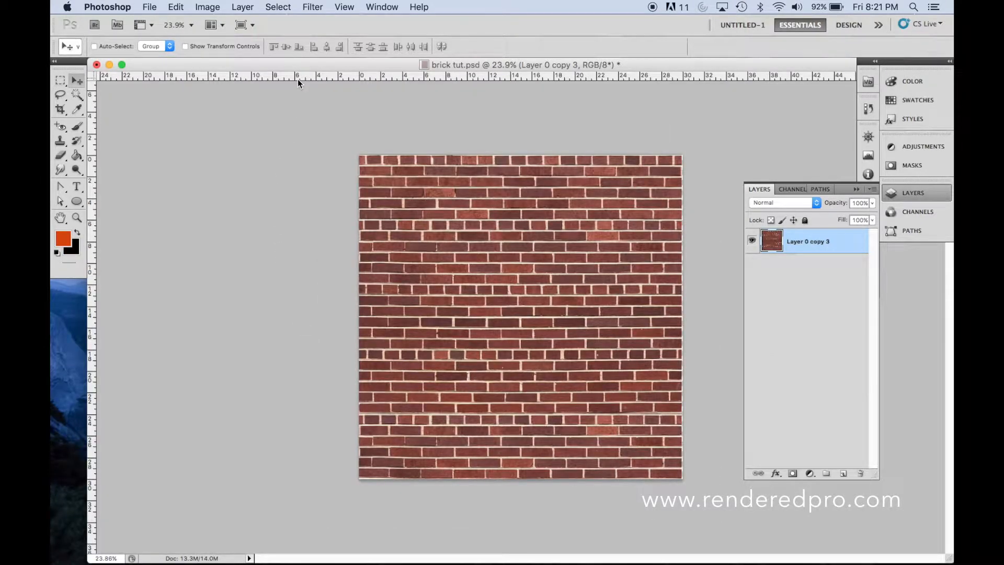
# Apply the Offset filter to the brick image in brick tut.psd with +1096 pixels horizontal, 0 vertical and Wrap Around.
pyautogui.click(313, 7)
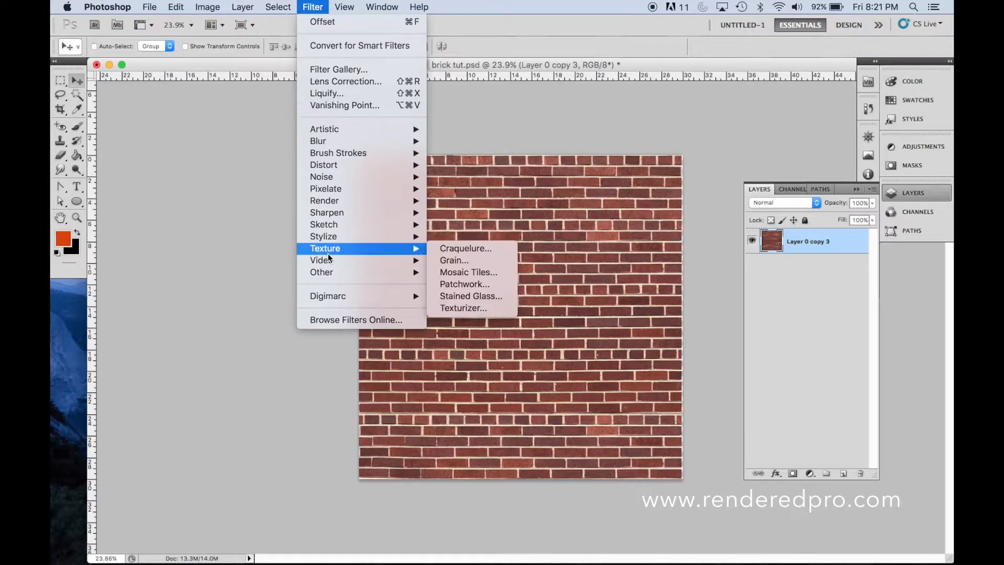
pyautogui.moveTo(332, 277)
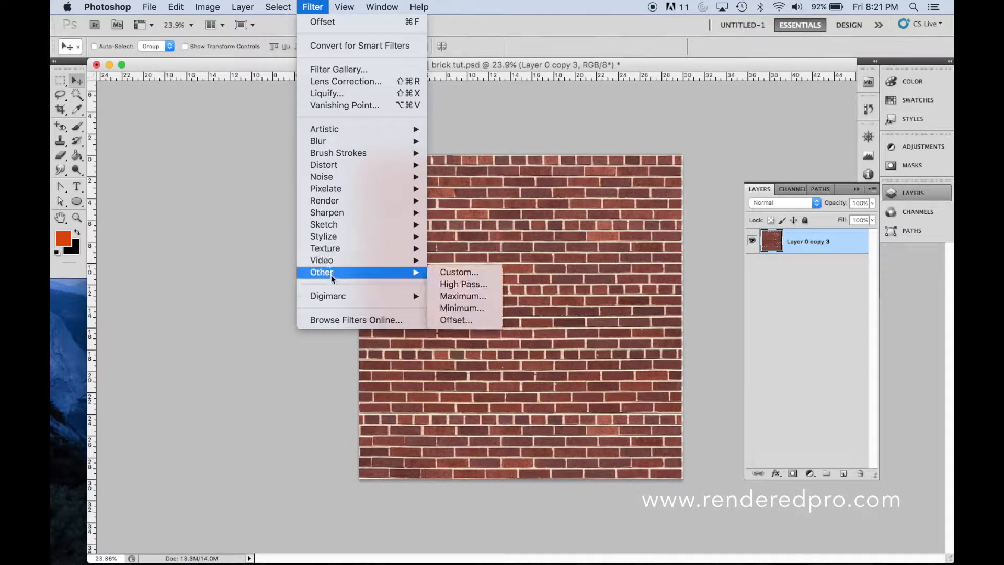
pyautogui.click(456, 320)
pyautogui.moveTo(472, 237); pyautogui.dragTo(488, 231)
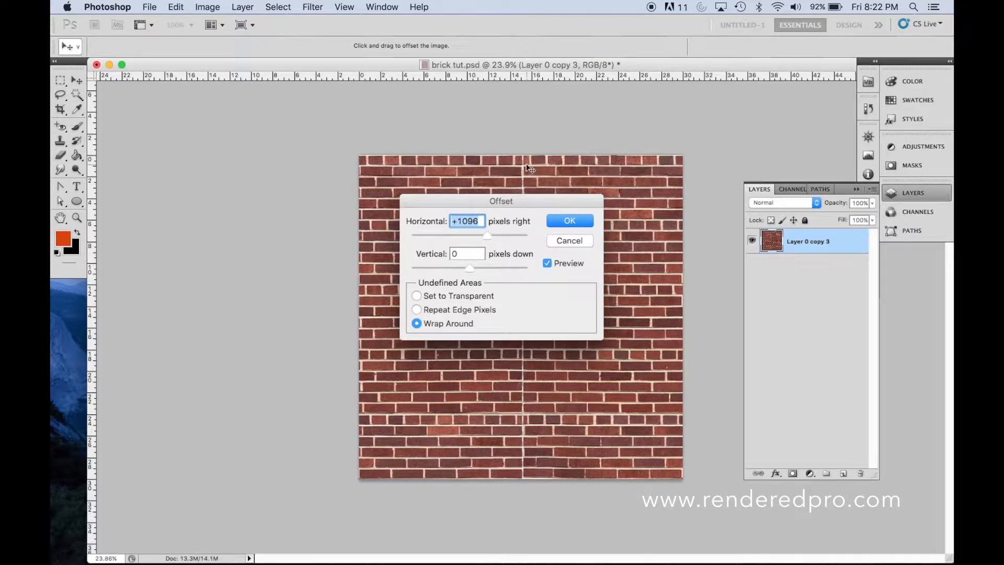
pyautogui.click(560, 222)
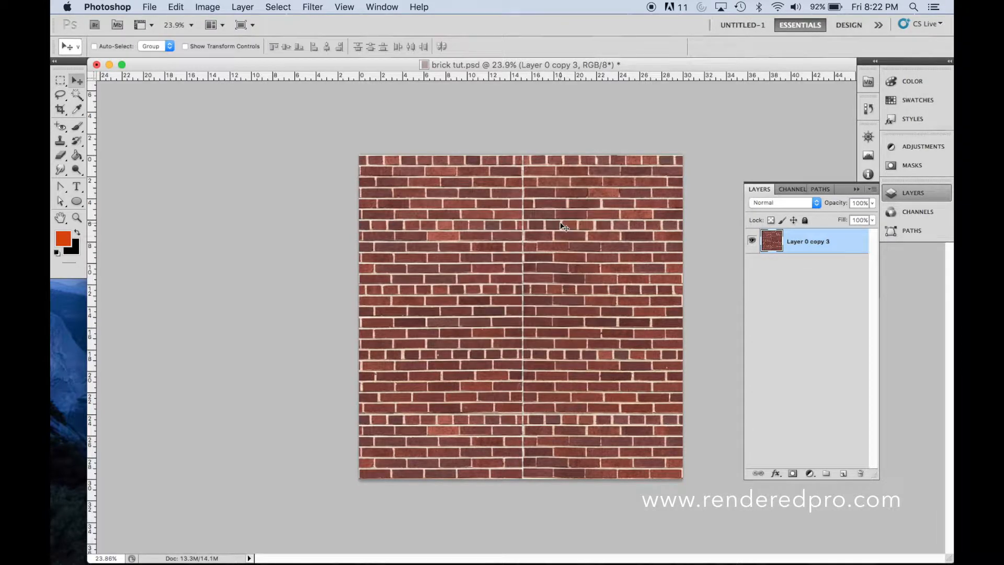
# Clone brick and mortar over the vertical seam in the uppermost brick courses using the 40 px Clone Stamp.
pyautogui.click(61, 141)
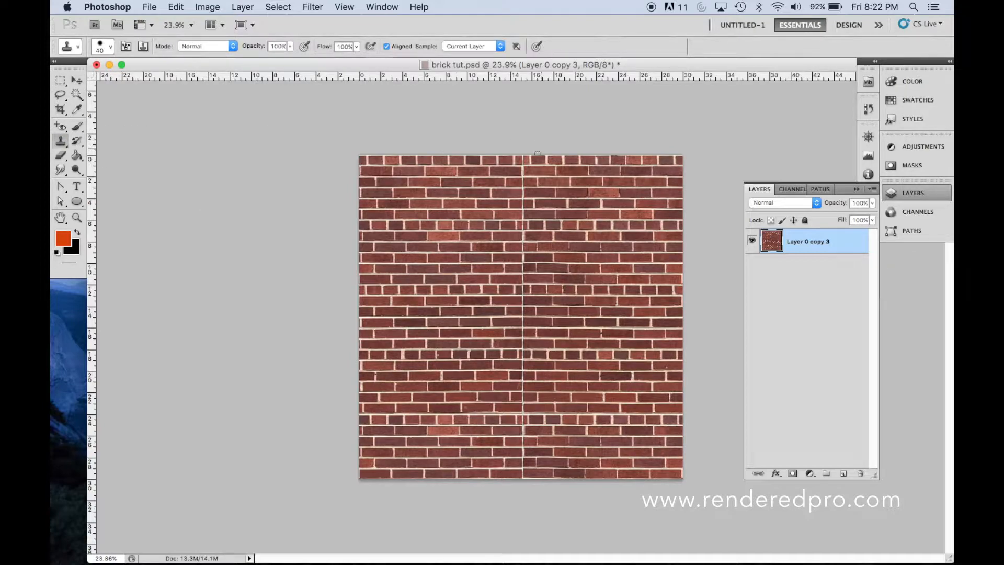
pyautogui.scroll(5, 533, 157)
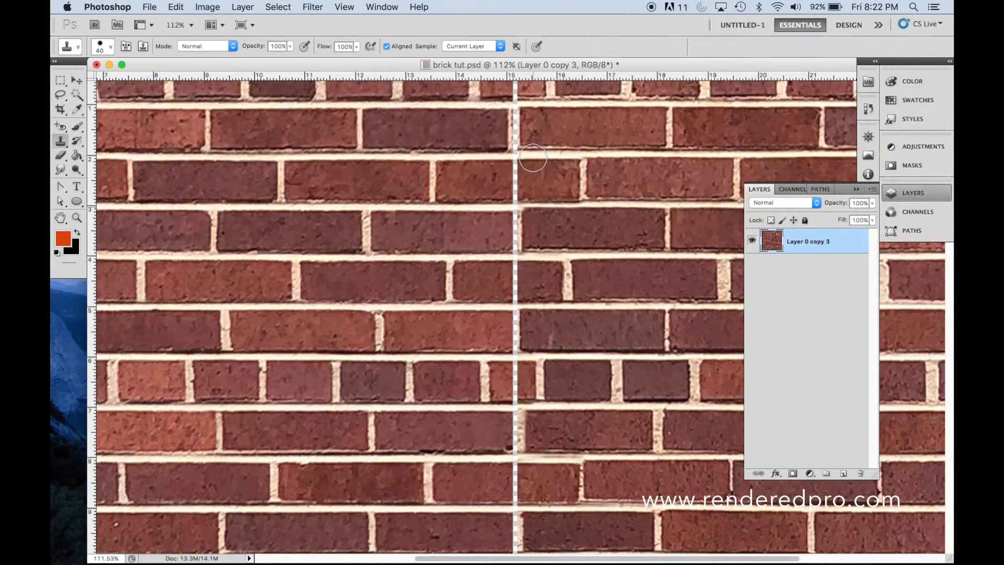
pyautogui.scroll(1, 532, 157)
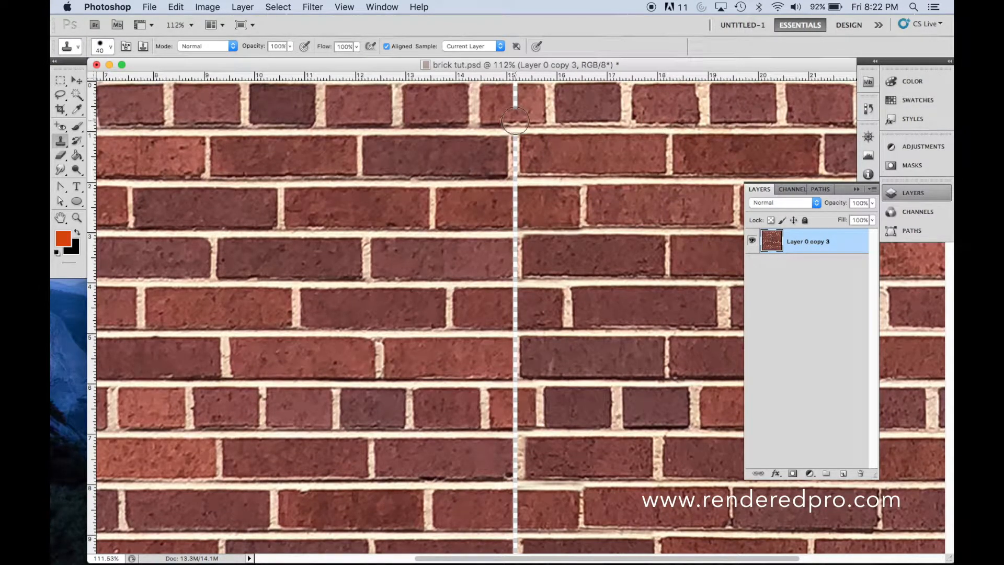
pyautogui.moveTo(515, 122)
pyautogui.mouseDown()
pyautogui.moveTo(516, 82)
pyautogui.moveTo(522, 134)
pyautogui.mouseUp()
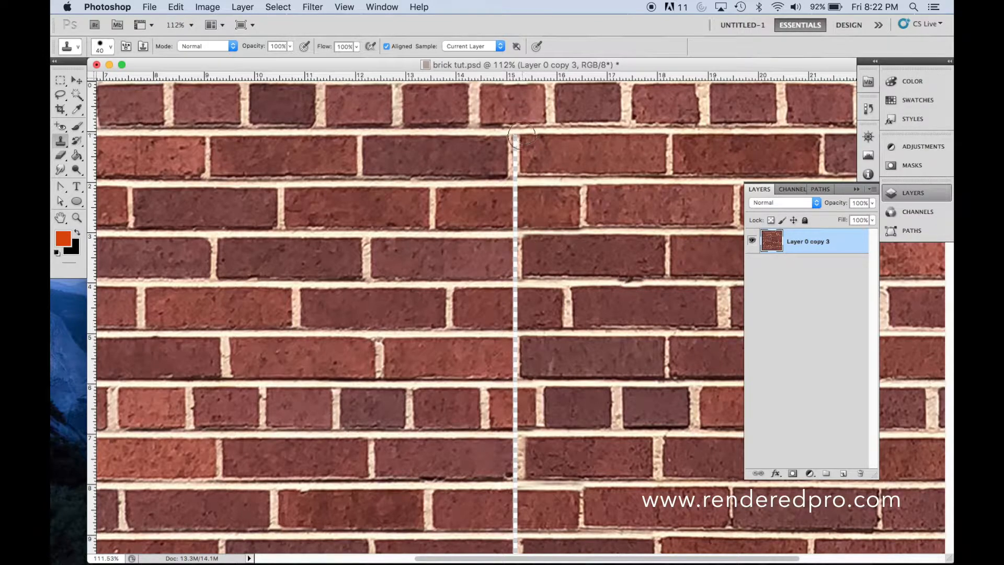
pyautogui.keyDown('alt'); pyautogui.click(669, 140); pyautogui.keyUp('alt')
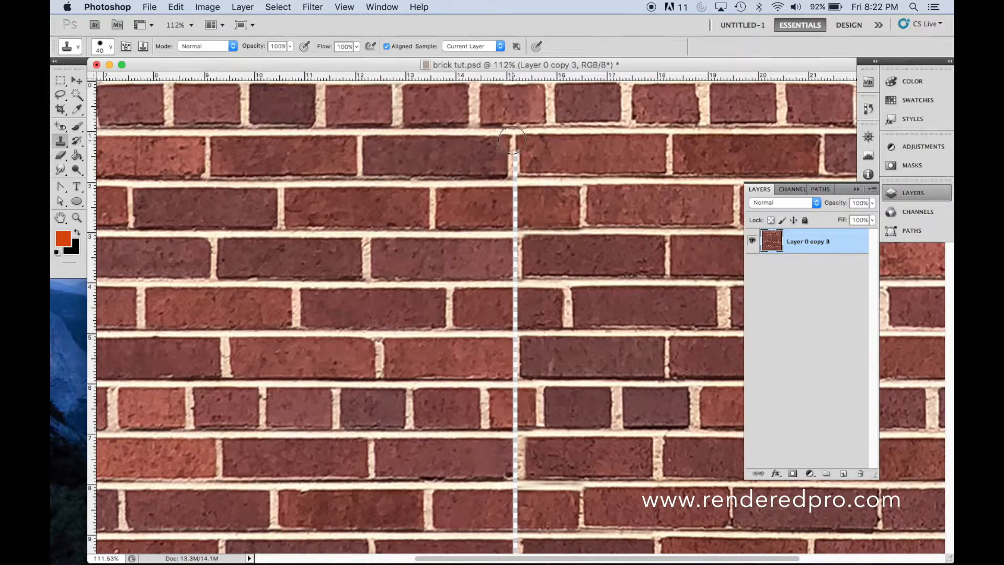
pyautogui.moveTo(512, 141); pyautogui.dragTo(517, 269)
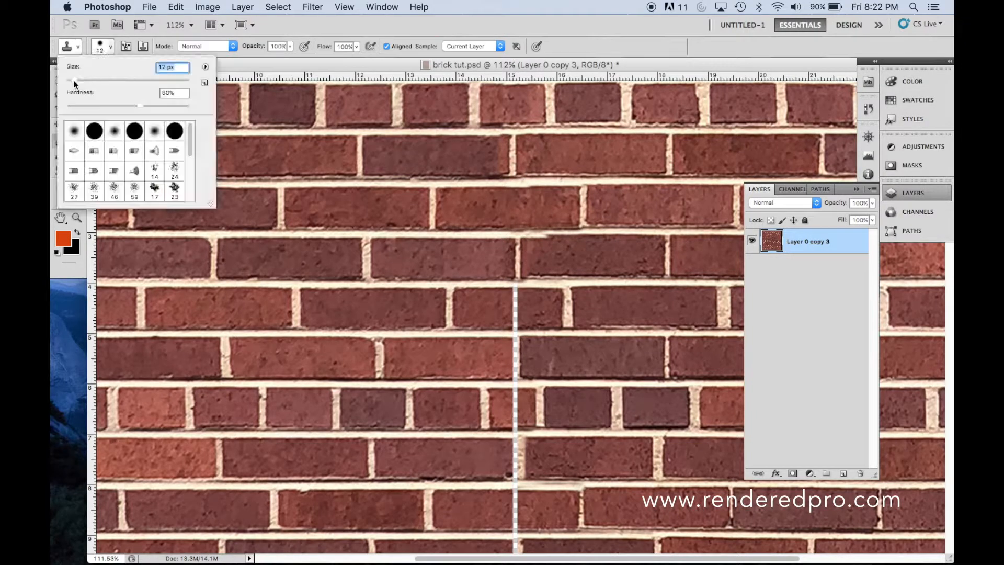
# Reduce the clone brush to 21 px and cover the seam in the course between about 4 and 5 inches down.
pyautogui.click(632, 233)
pyautogui.keyDown('alt'); pyautogui.click(551, 290); pyautogui.keyUp('alt')
pyautogui.moveTo(515, 289); pyautogui.dragTo(515, 328)
pyautogui.keyDown('alt'); pyautogui.click(557, 334); pyautogui.keyUp('alt')
pyautogui.moveTo(515, 331); pyautogui.dragTo(523, 333)
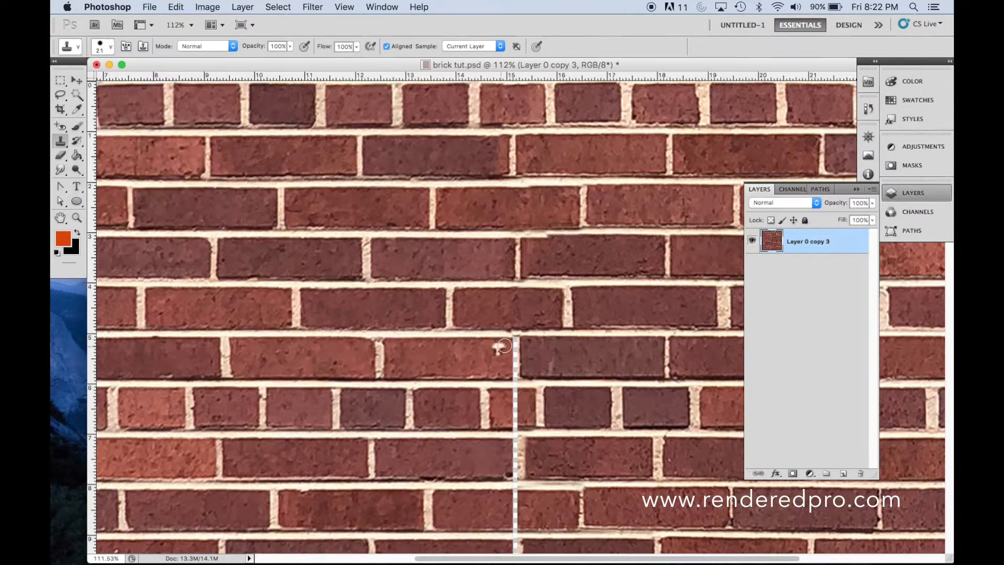
# Clone brick and mortar over the vertical seam, starting at the course about 5 inches down and continuing through the courses below.
pyautogui.moveTo(515, 335)
pyautogui.mouseDown()
pyautogui.moveTo(523, 424)
pyautogui.moveTo(506, 405)
pyautogui.mouseUp()
pyautogui.scroll(-5, 509, 413)
pyautogui.click(500, 353)
pyautogui.keyDown('alt'); pyautogui.click(372, 339); pyautogui.keyUp('alt')
pyautogui.moveTo(516, 340); pyautogui.dragTo(516, 399)
pyautogui.scroll(-2, 518, 347)
pyautogui.scroll(-5, 549, 360)
pyautogui.moveTo(517, 317)
pyautogui.mouseDown()
pyautogui.moveTo(515, 403)
pyautogui.moveTo(515, 365)
pyautogui.moveTo(523, 400)
pyautogui.mouseUp()
# Slightly reduce the clone brush, sample clean brick beside the seam and cover the next stretch of courses further down.
pyautogui.keyDown('alt'); pyautogui.click(564, 361); pyautogui.keyUp('alt')
pyautogui.click(111, 46)
pyautogui.moveTo(77, 82); pyautogui.dragTo(75, 82)
pyautogui.scroll(-5, 523, 366)
pyautogui.keyDown('alt'); pyautogui.click(562, 365); pyautogui.keyUp('alt')
pyautogui.moveTo(513, 364); pyautogui.dragTo(515, 453)
# Readjust the clone brush size and continue covering the vertical seam through the lower-middle brick courses.
pyautogui.click(110, 46)
pyautogui.moveTo(76, 82); pyautogui.dragTo(76, 82)
pyautogui.scroll(-5, 516, 413)
pyautogui.moveTo(516, 294); pyautogui.dragTo(516, 380)
pyautogui.scroll(-5, 515, 380)
pyautogui.moveTo(517, 304)
pyautogui.mouseDown()
pyautogui.moveTo(514, 393)
pyautogui.moveTo(664, 355)
pyautogui.moveTo(515, 443)
pyautogui.mouseUp()
# Clone over the remaining vertical seam down to the last brick courses of the image.
pyautogui.scroll(-5, 515, 398)
pyautogui.scroll(-4, 512, 343)
pyautogui.moveTo(486, 329); pyautogui.dragTo(484, 424)
pyautogui.scroll(-4, 484, 418)
pyautogui.scroll(-6, 475, 419)
pyautogui.moveTo(485, 377)
pyautogui.mouseDown()
pyautogui.moveTo(489, 339)
pyautogui.moveTo(487, 498)
pyautogui.mouseUp()
pyautogui.scroll(-4, 487, 366)
pyautogui.scroll(-8, 486, 470)
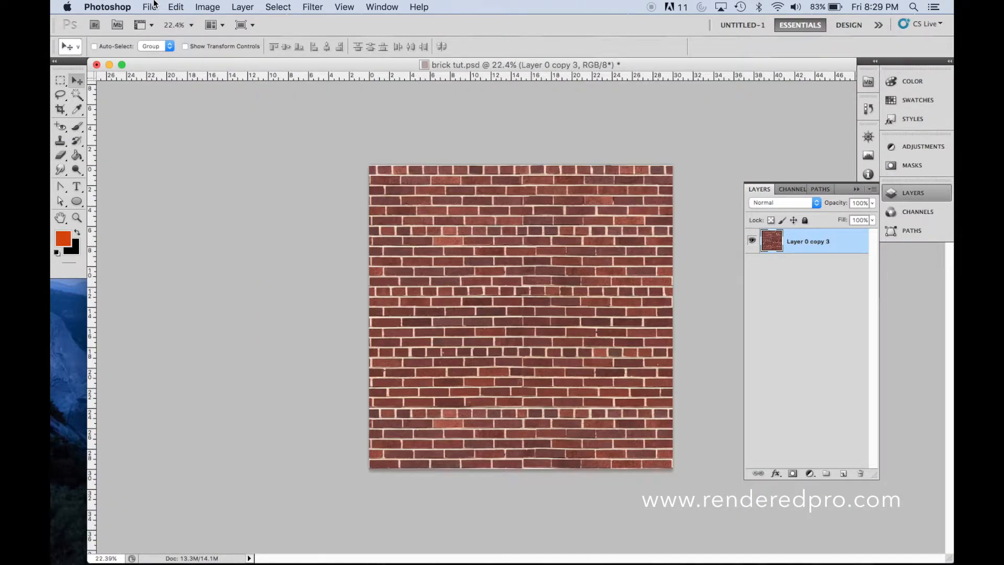
# Enlarge the canvas to 50 inches wide and 50 inches high around the centered brick image.
pyautogui.click(207, 7)
pyautogui.click(225, 127)
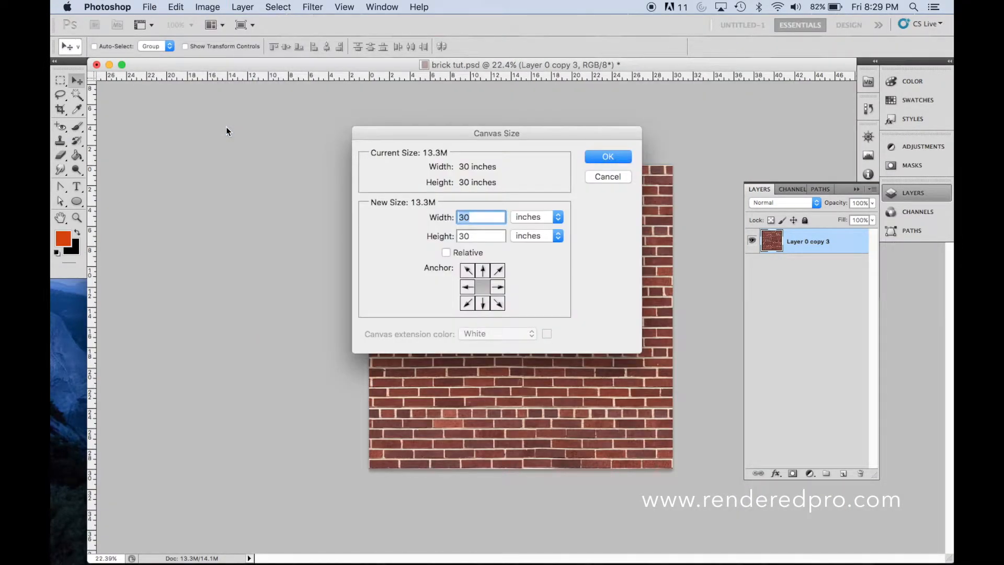
pyautogui.moveTo(471, 236); pyautogui.dragTo(425, 235)
pyautogui.write('50')
pyautogui.click(619, 158)
# Duplicate the brick layer twice, placing one copy flush against its left edge and the other against its right edge.
pyautogui.moveTo(642, 257); pyautogui.dragTo(343, 260)
pyautogui.click(772, 262)
pyautogui.moveTo(402, 269); pyautogui.dragTo(704, 271)
# Duplicate the brick layer twice more, placing one copy directly above and one directly below to test the vertical tiling.
pyautogui.click(774, 290)
pyautogui.keyDown('shift'); pyautogui.keyDown('super'); pyautogui.click(454, 239); pyautogui.keyUp('super'); pyautogui.keyUp('shift')
pyautogui.click(766, 299)
pyautogui.moveTo(461, 454); pyautogui.dragTo(482, 153)
pyautogui.click(773, 314)
pyautogui.moveTo(487, 195); pyautogui.dragTo(486, 495)
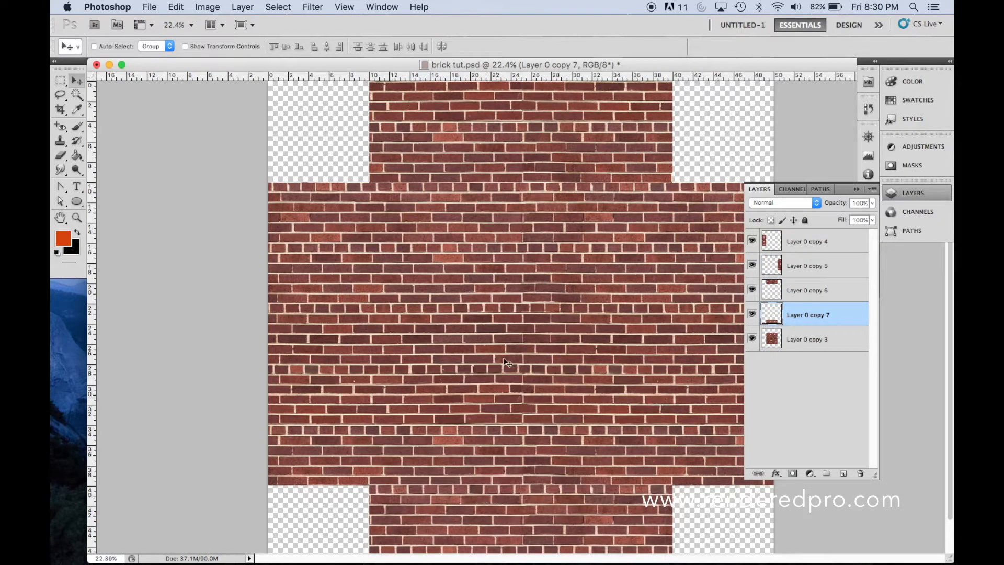
pyautogui.scroll(-5, 487, 497)
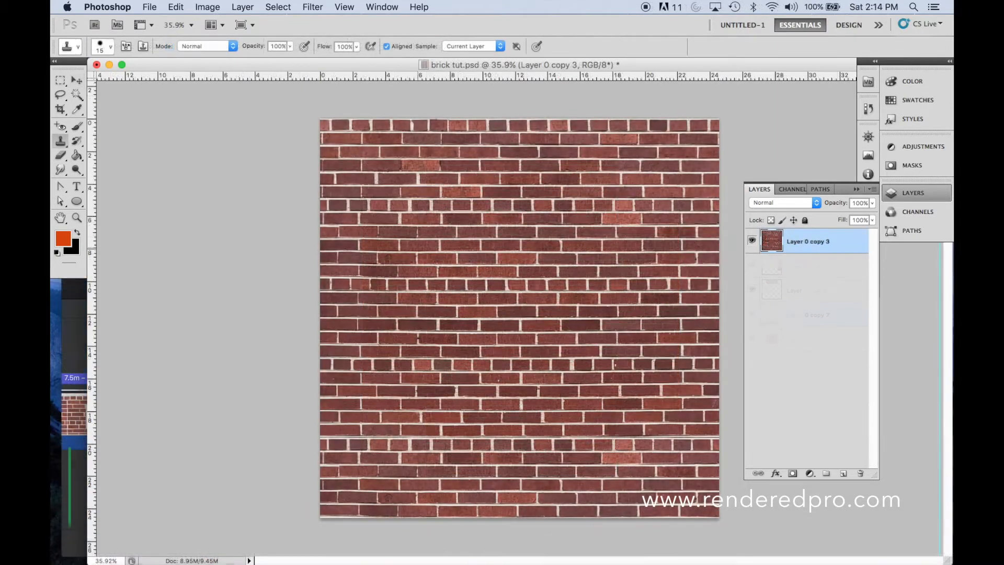
# Open a Hue/Saturation adjustment on the brick layer and set the Yellows saturation to -100 to neutralize the mortar.
pyautogui.click(206, 7)
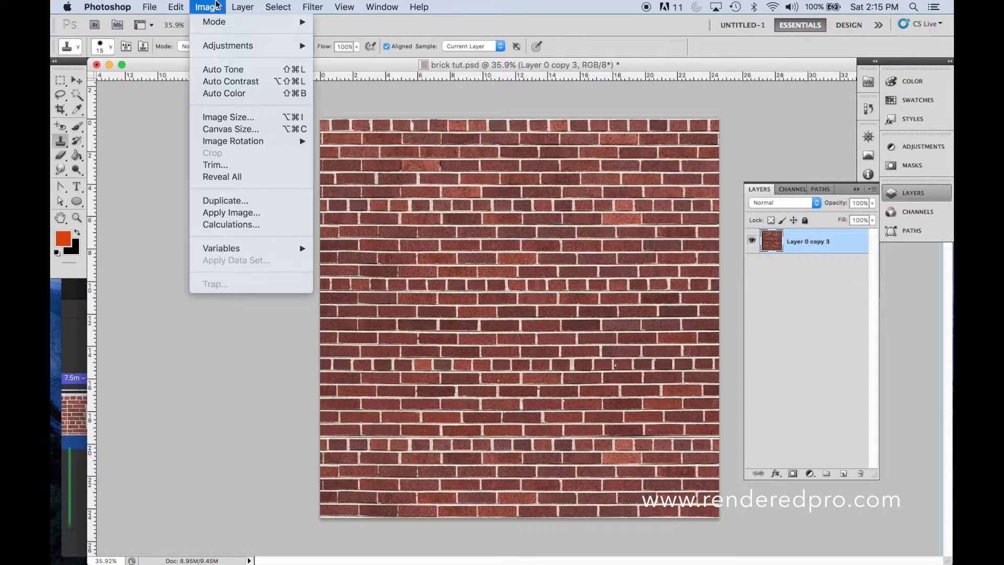
pyautogui.moveTo(228, 46)
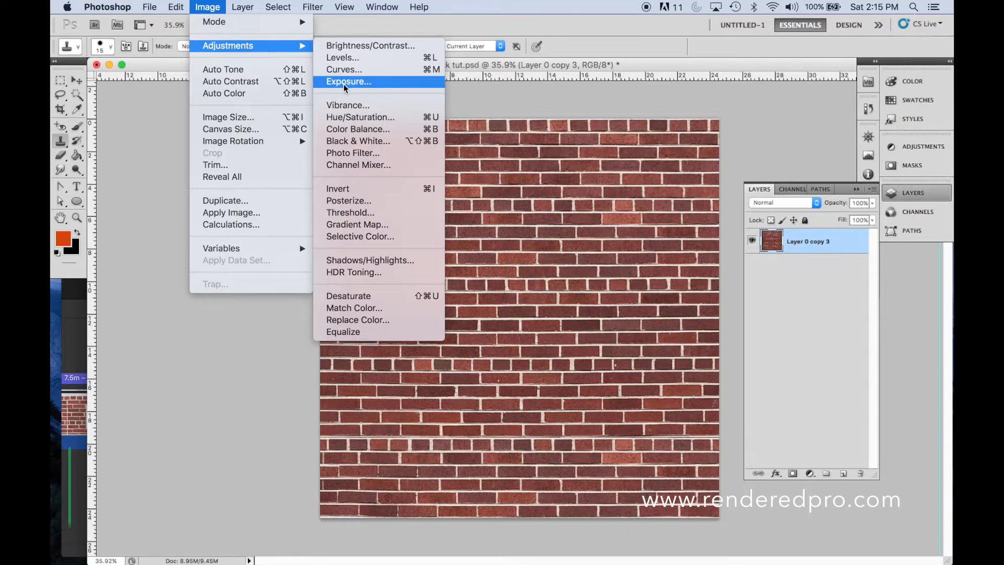
pyautogui.click(362, 118)
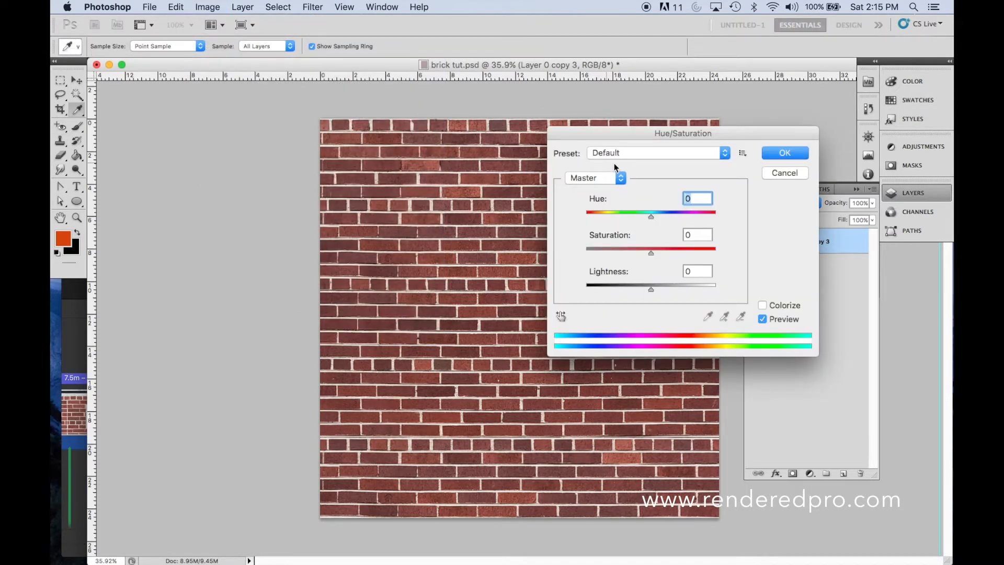
pyautogui.click(617, 179)
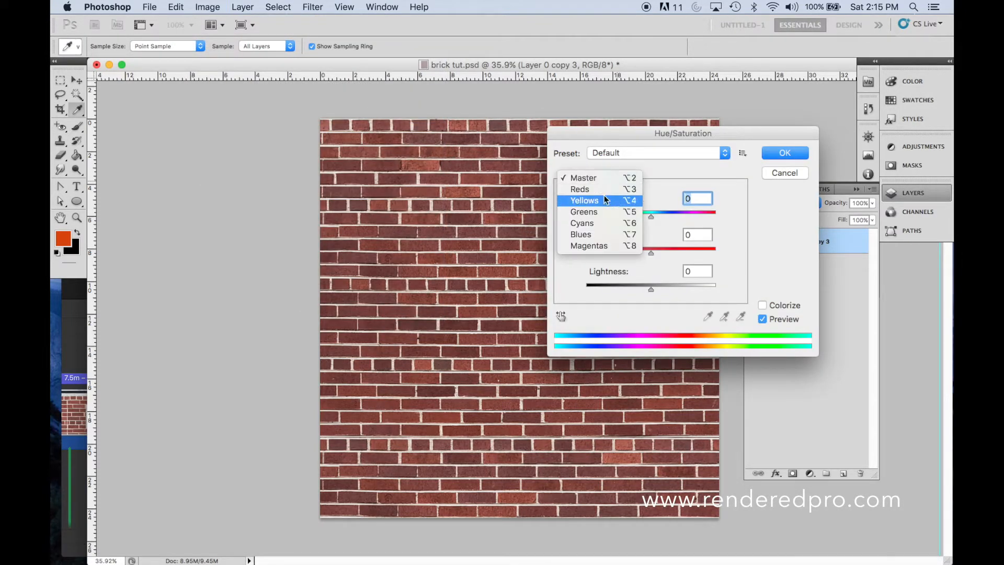
pyautogui.click(603, 200)
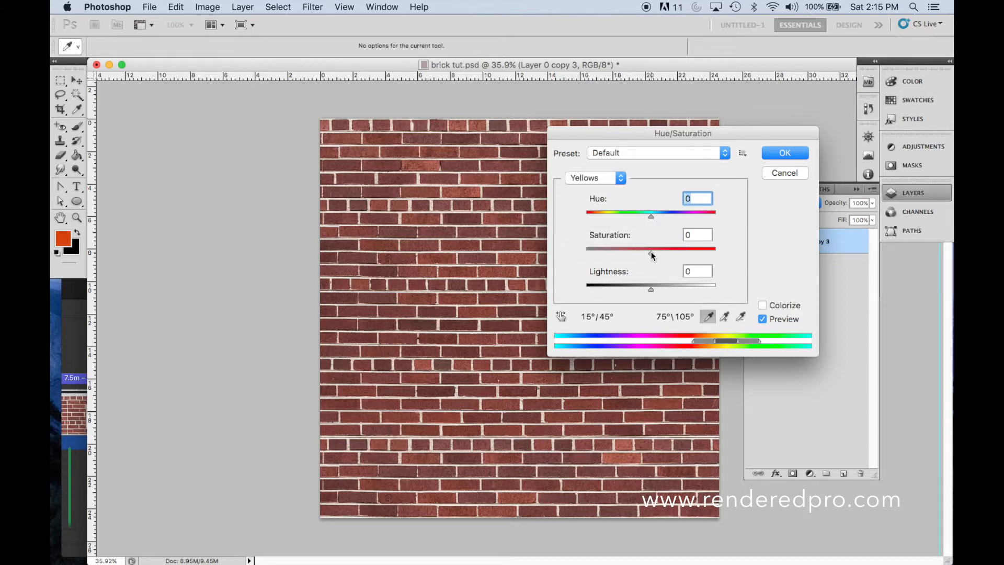
pyautogui.scroll(5, 439, 228)
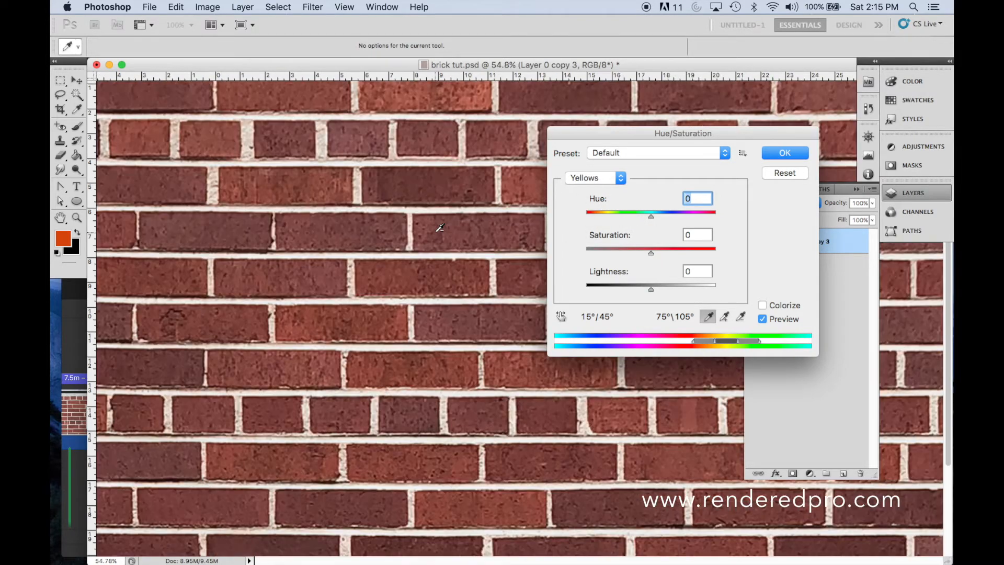
pyautogui.moveTo(651, 252); pyautogui.dragTo(575, 253)
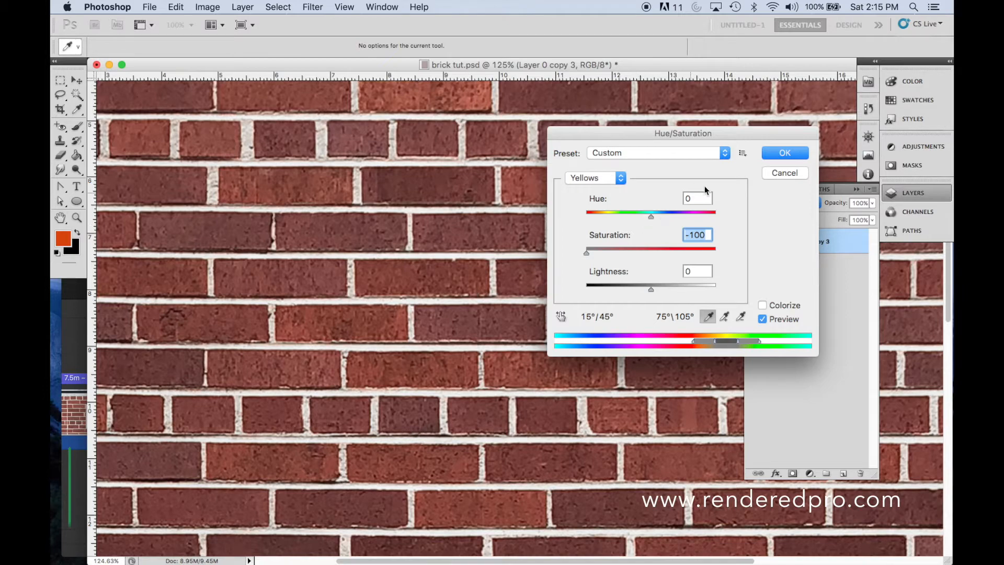
# Set the Reds to Hue +12, Saturation +4 and Lightness +8, and apply the Hue/Saturation adjustment.
pyautogui.click(612, 178)
pyautogui.click(612, 167)
pyautogui.scroll(-6, 453, 231)
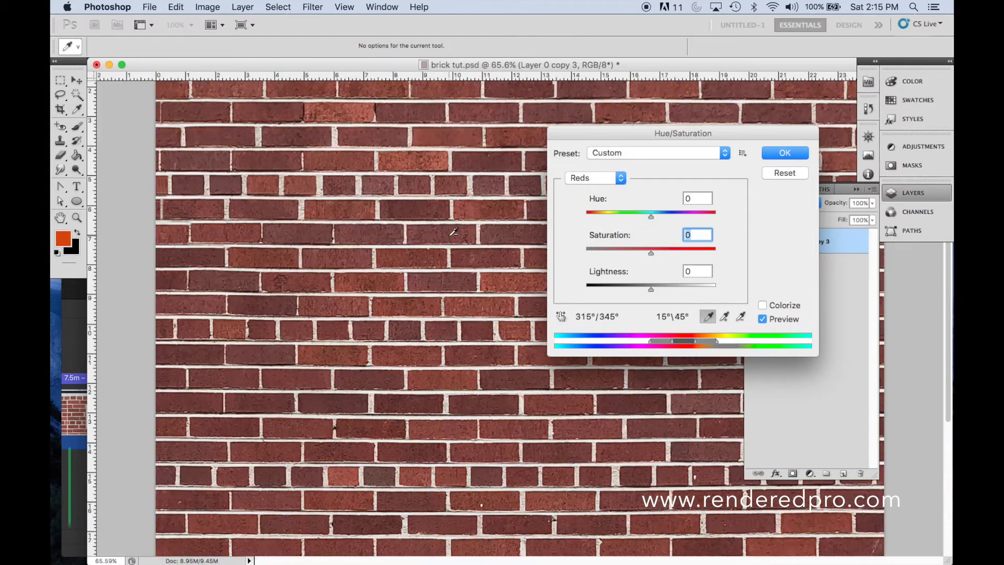
pyautogui.moveTo(651, 253)
pyautogui.mouseDown()
pyautogui.moveTo(635, 254)
pyautogui.moveTo(654, 253)
pyautogui.mouseUp()
pyautogui.moveTo(651, 216)
pyautogui.mouseDown()
pyautogui.moveTo(637, 215)
pyautogui.moveTo(658, 216)
pyautogui.mouseUp()
pyautogui.moveTo(651, 289); pyautogui.dragTo(658, 288)
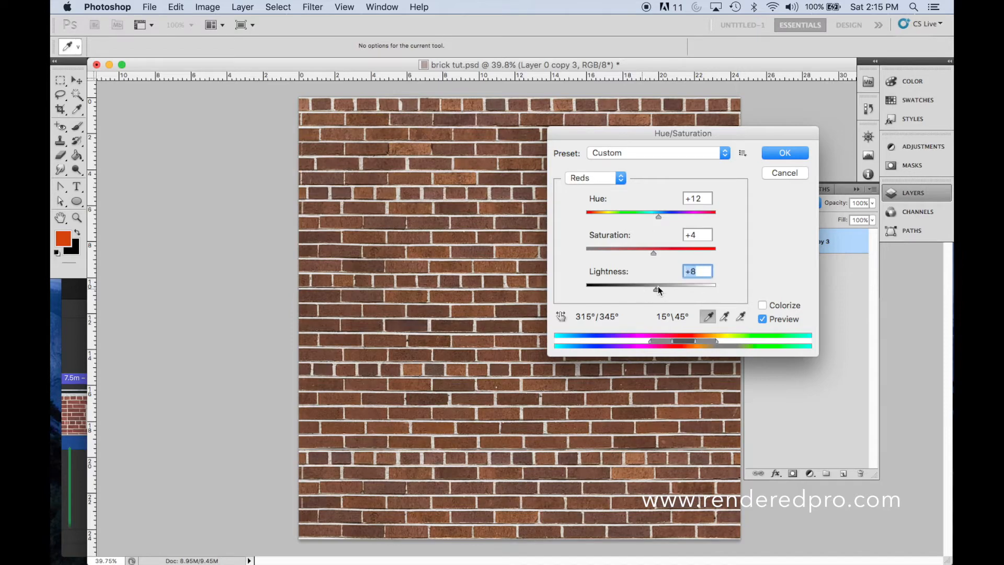
pyautogui.click(776, 156)
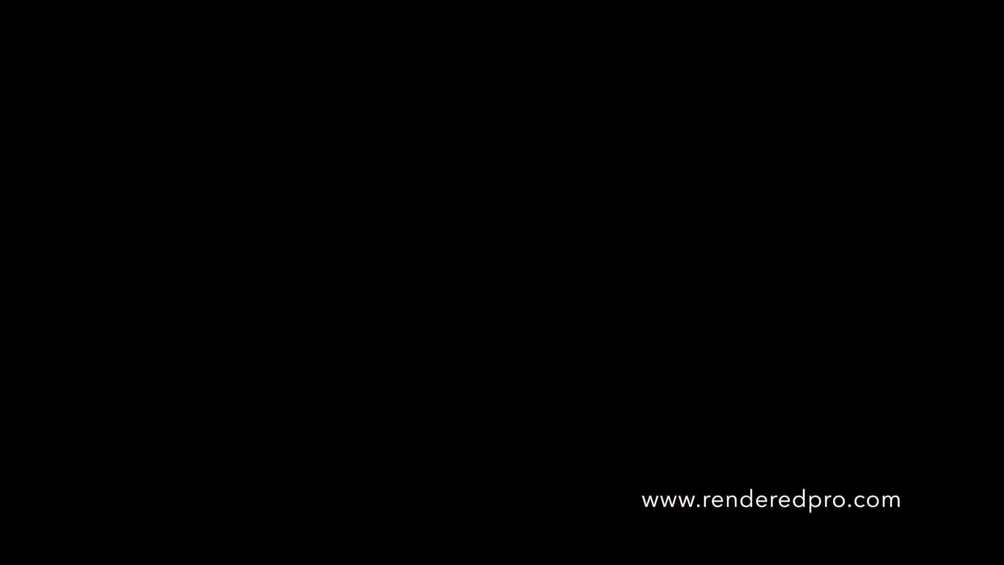